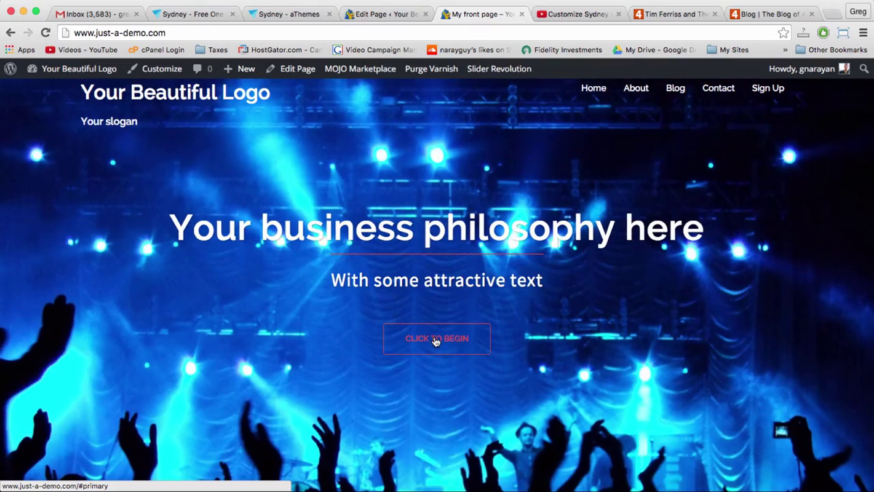
# Test where the Click to begin and More services buttons jump on the live front page
pyautogui.click(435, 339)
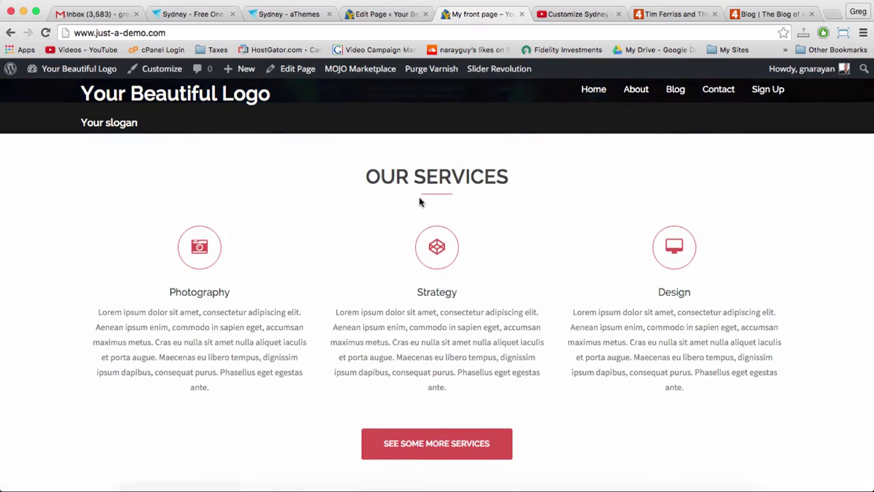
pyautogui.click(424, 440)
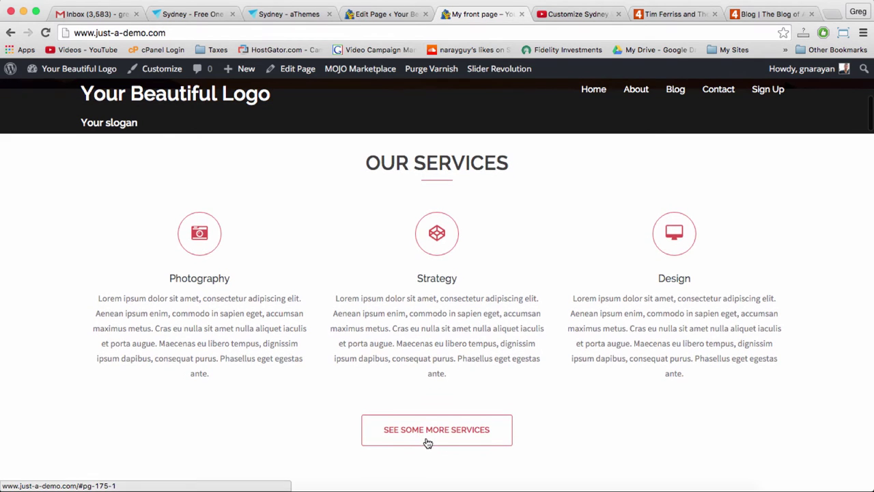
pyautogui.click(435, 428)
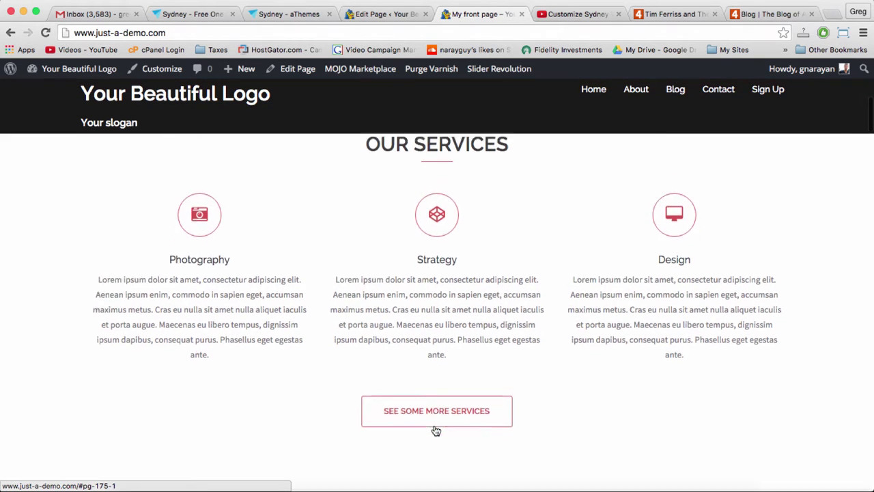
pyautogui.scroll(-3, 434, 428)
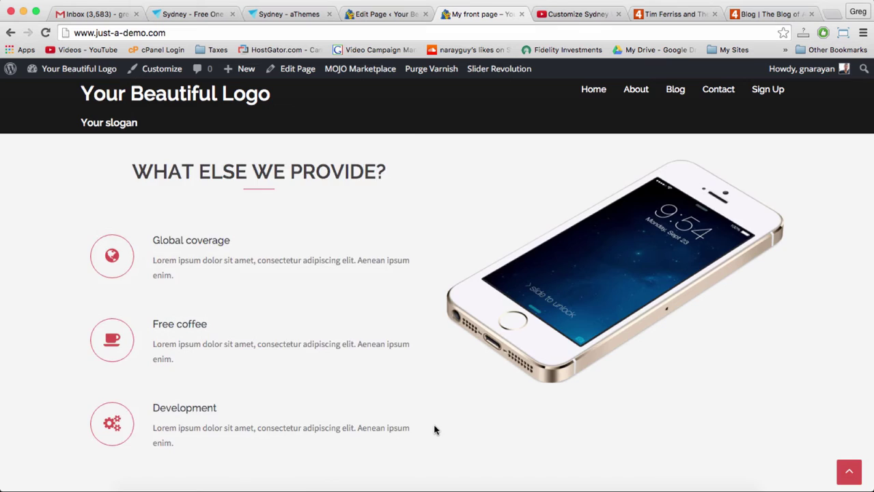
pyautogui.scroll(-2, 434, 429)
pyautogui.scroll(-3, 434, 429)
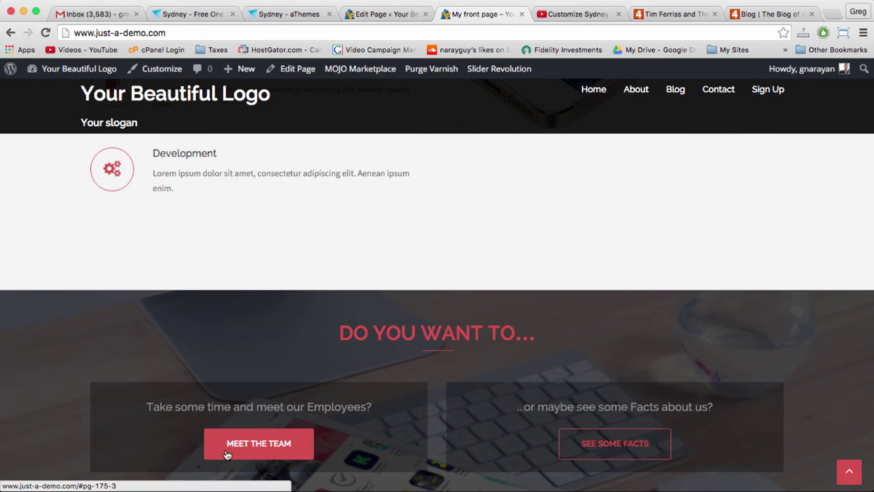
pyautogui.scroll(-1, 480, 439)
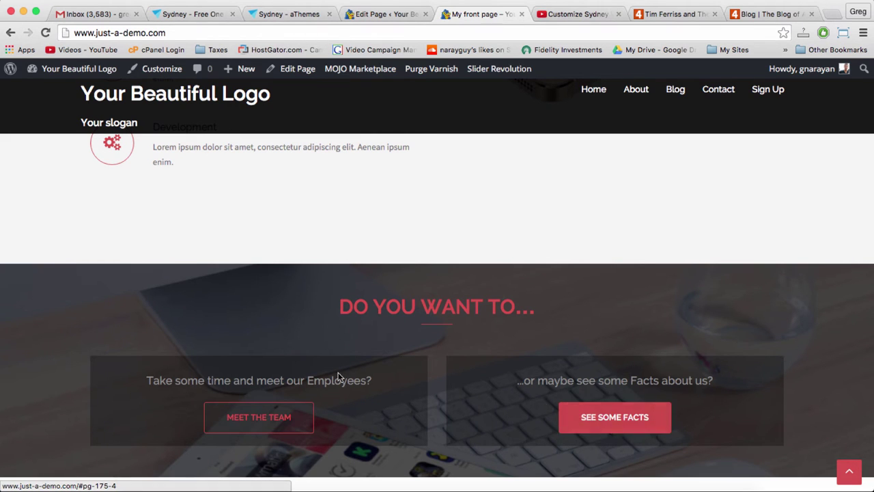
# Check that Meet the team jumps to OUR TEAM and Click to begin to OUR SERVICES
pyautogui.click(263, 419)
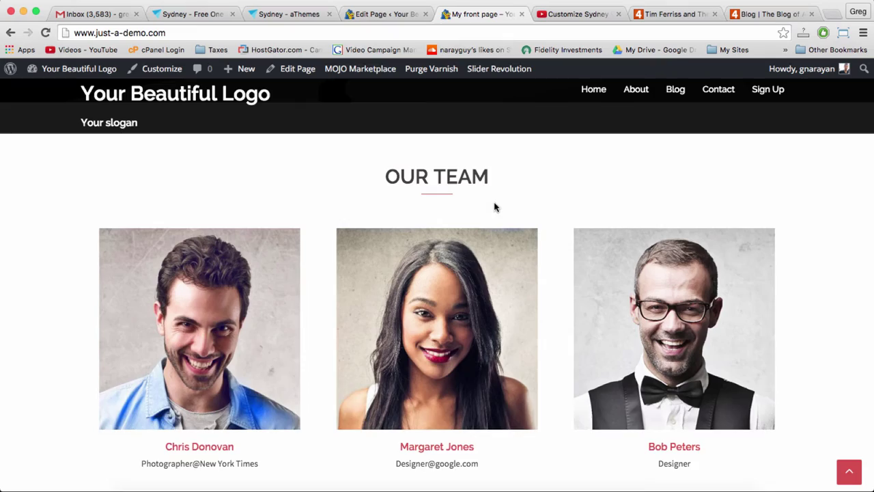
pyautogui.scroll(3, 493, 204)
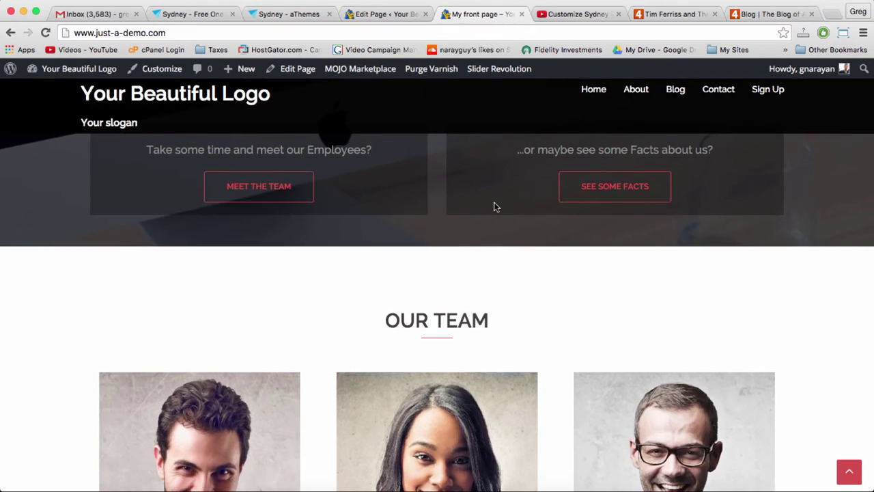
pyautogui.scroll(4, 494, 205)
pyautogui.scroll(15, 476, 305)
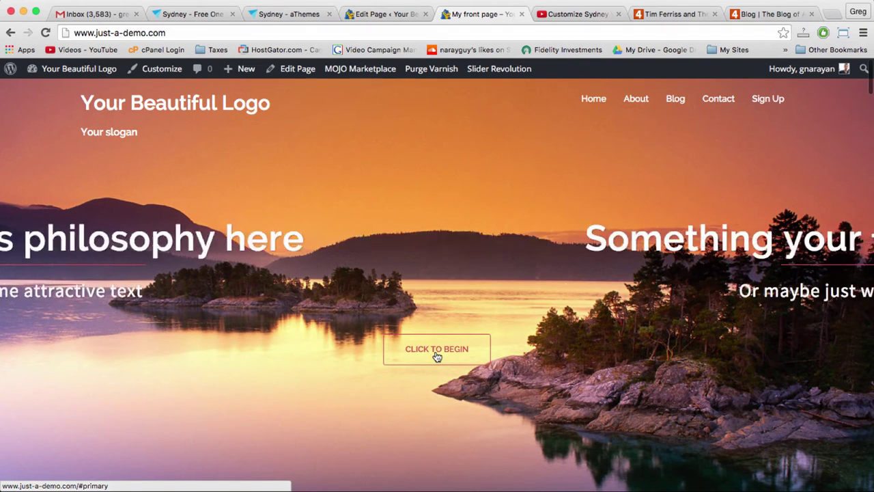
pyautogui.click(433, 349)
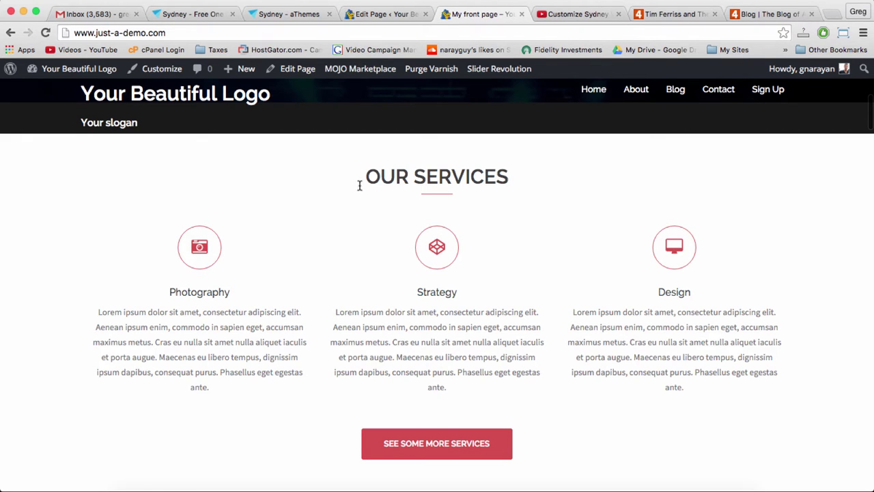
pyautogui.scroll(5, 405, 176)
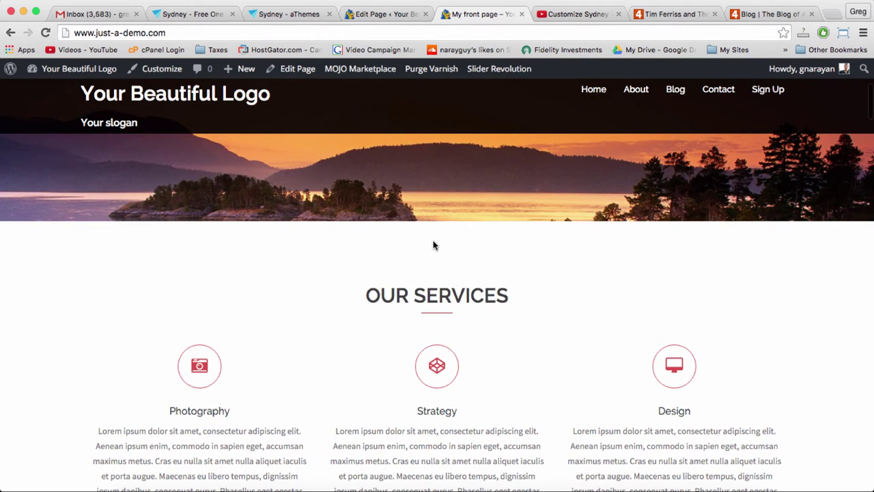
pyautogui.scroll(4, 434, 246)
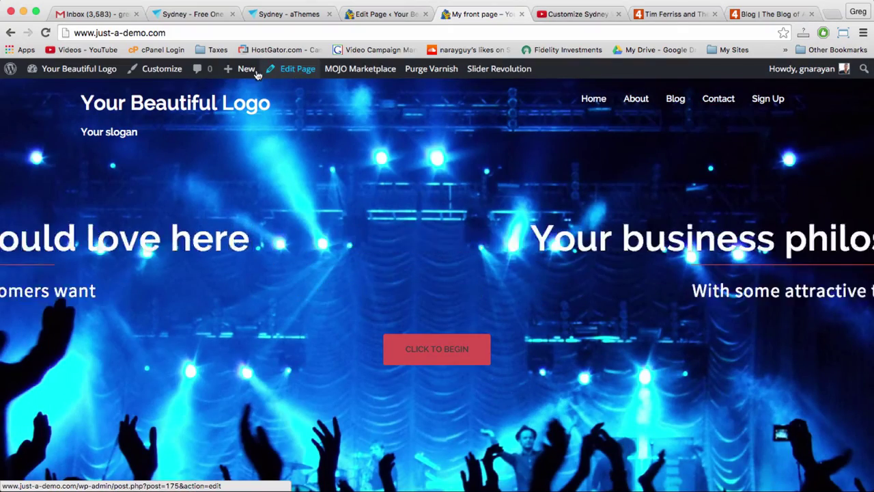
# Open the Customizer's Header area > Header Slider settings down to the call-to-action fields
pyautogui.click(164, 76)
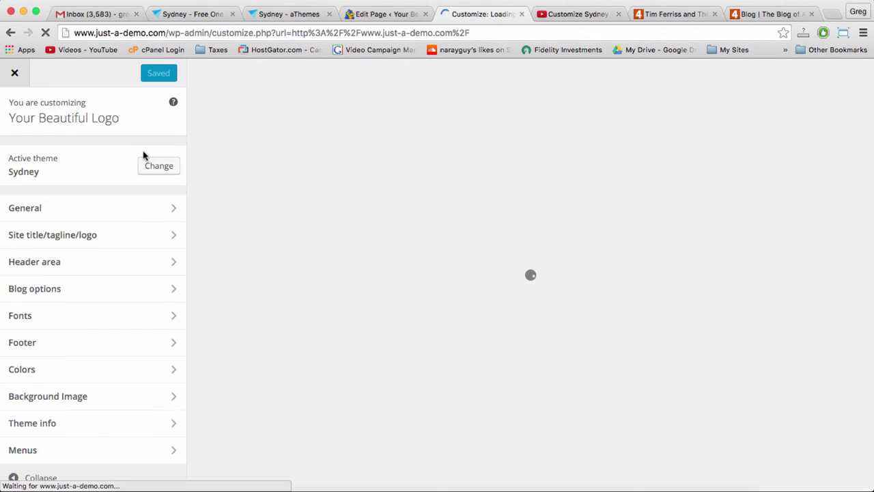
pyautogui.scroll(-1, 154, 266)
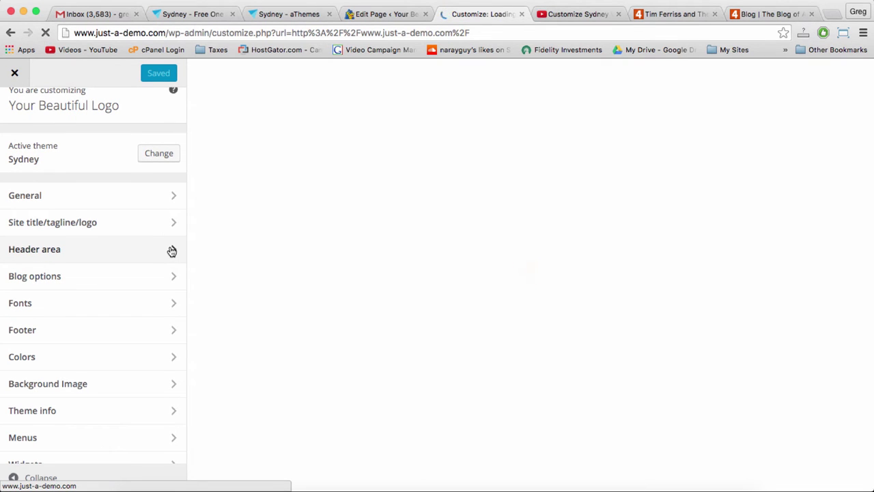
pyautogui.click(171, 250)
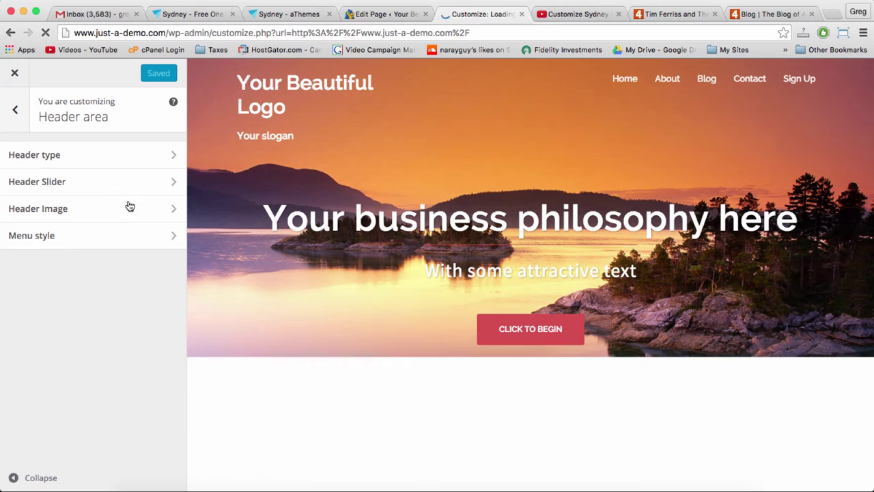
pyautogui.click(167, 183)
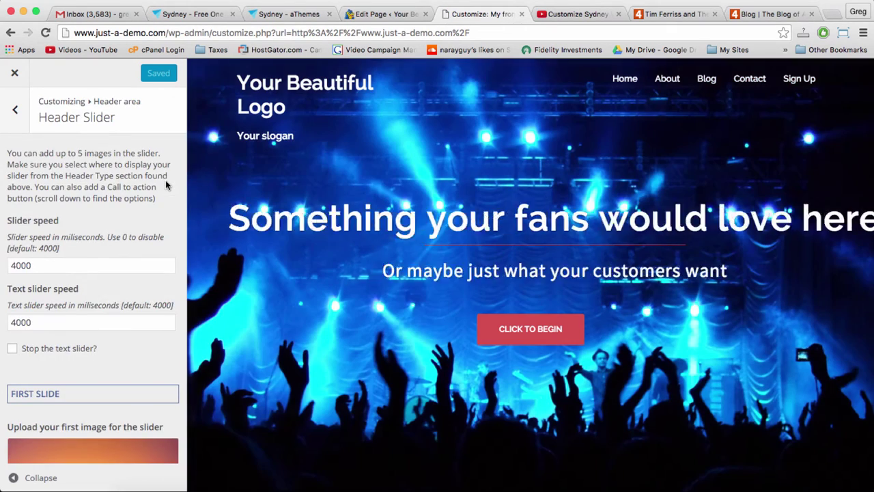
pyautogui.scroll(-9, 149, 229)
pyautogui.scroll(-15, 148, 230)
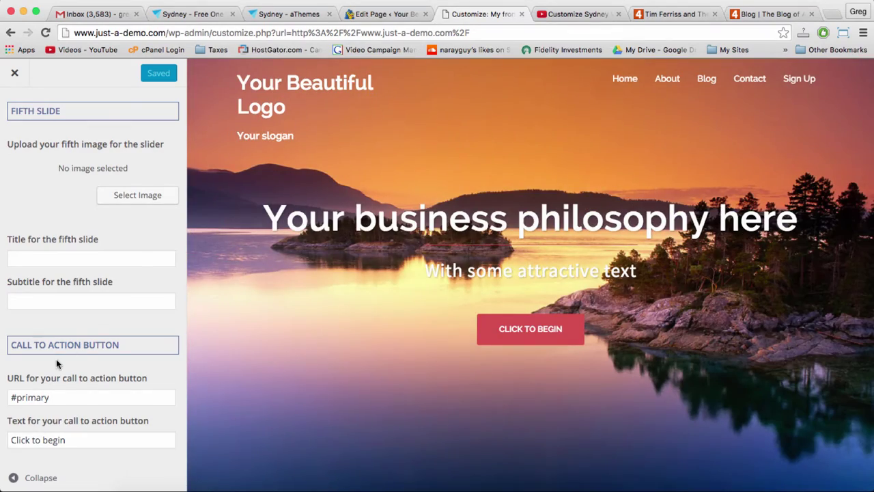
# Work in the call-to-action link field, selecting and clearing its #primary value
pyautogui.click(59, 397)
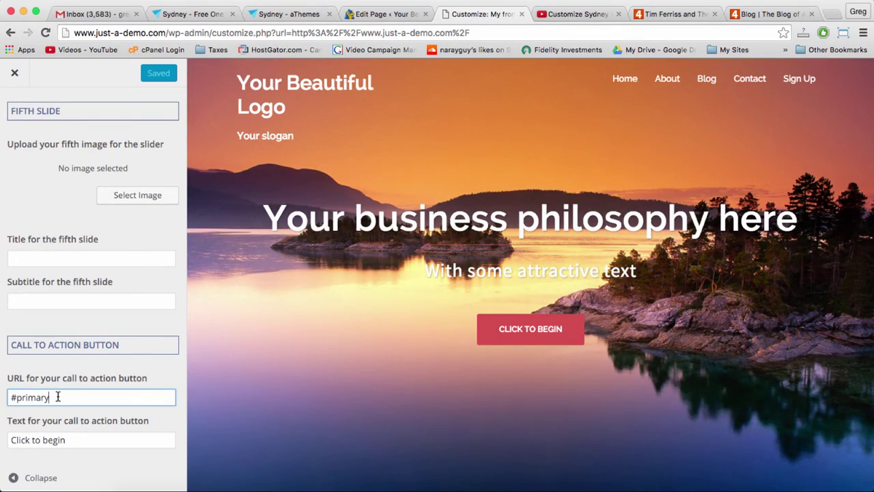
pyautogui.tripleClick(36, 396)
pyautogui.click(55, 396)
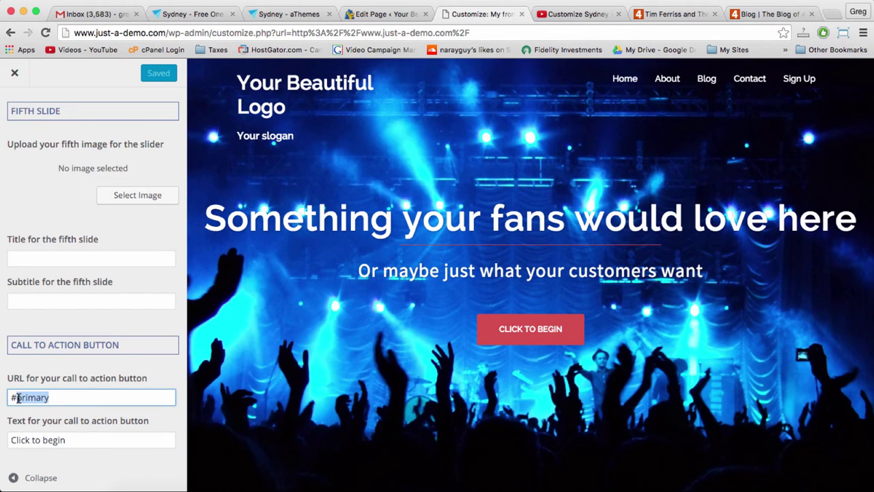
pyautogui.click(59, 401)
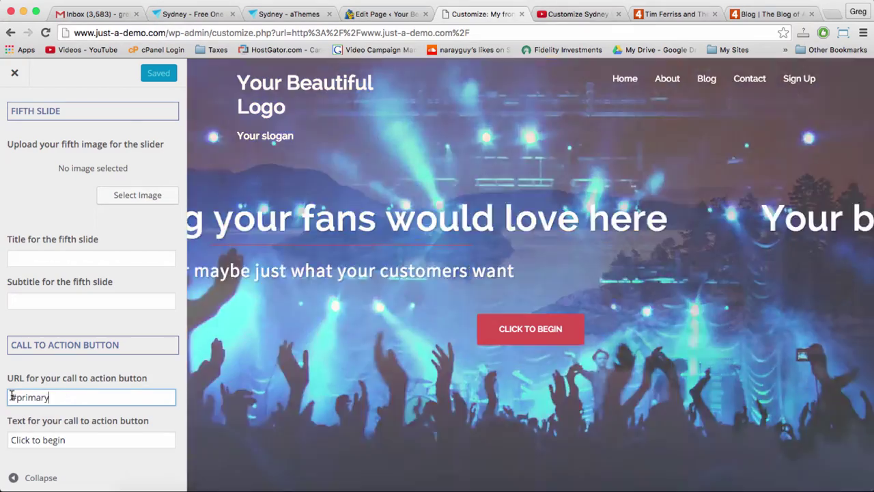
pyautogui.moveTo(12, 396); pyautogui.dragTo(54, 398)
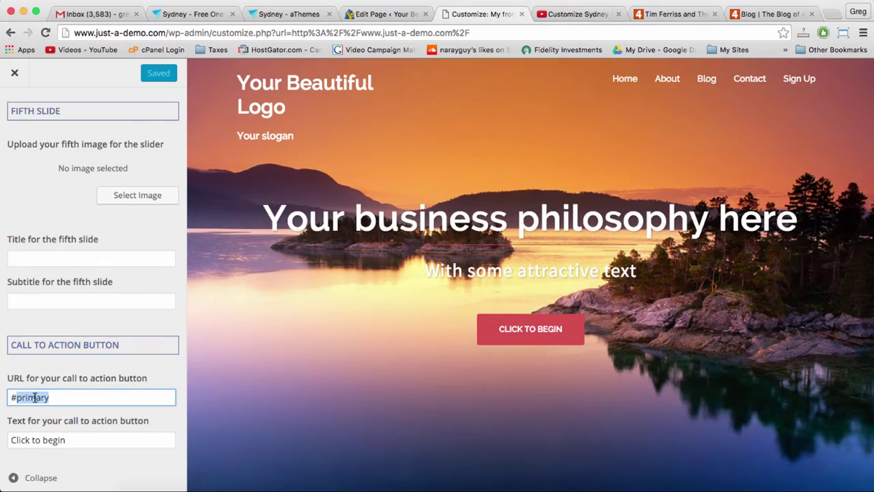
pyautogui.click(69, 400)
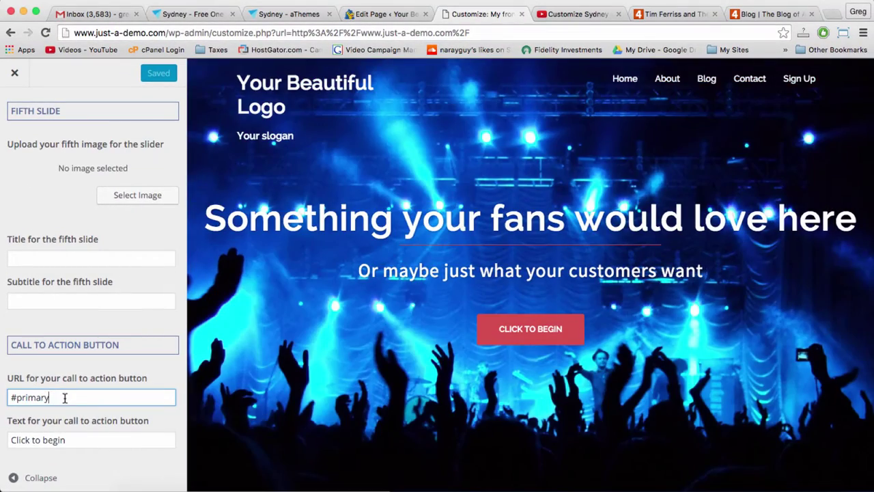
pyautogui.moveTo(64, 398); pyautogui.dragTo(4, 400)
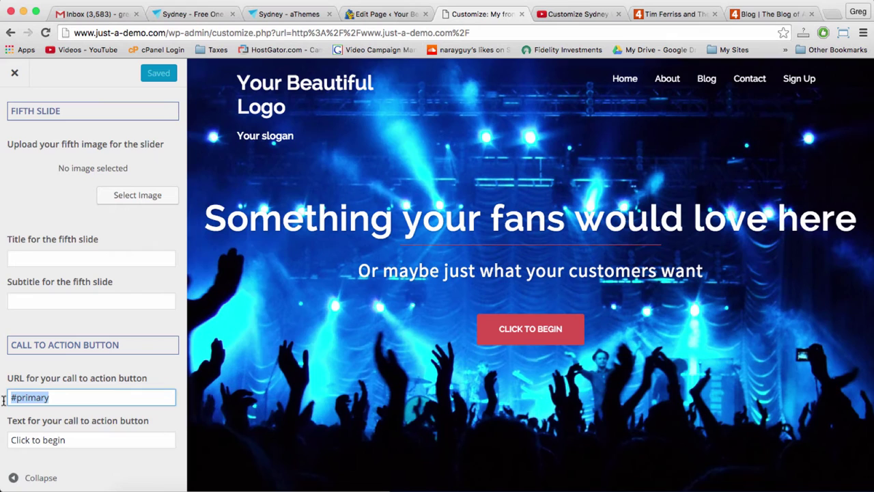
pyautogui.click(57, 396)
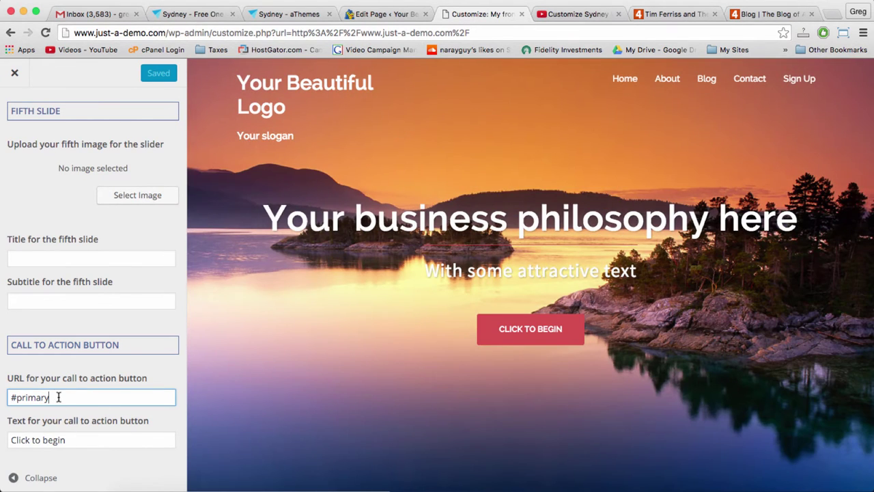
pyautogui.click(70, 398)
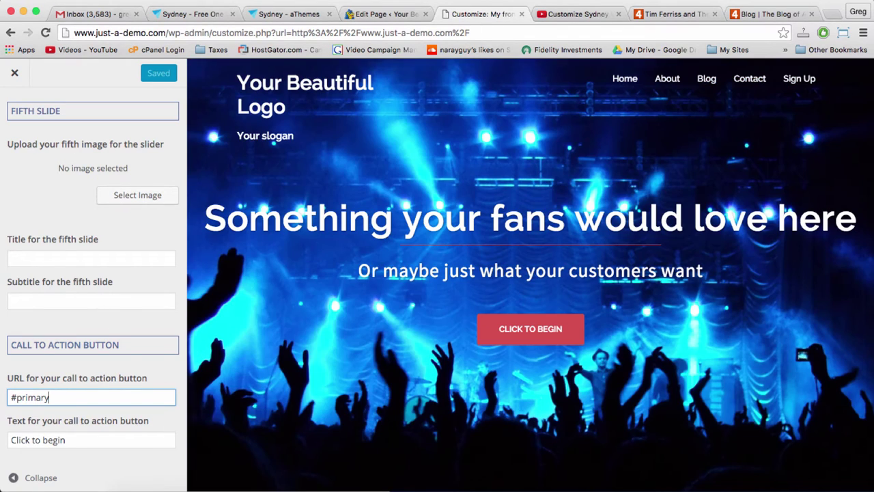
pyautogui.scroll(-5, 489, 151)
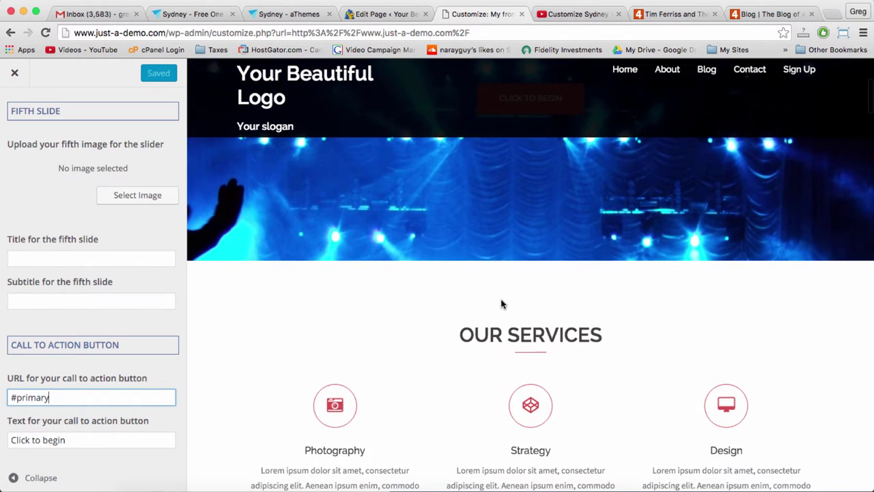
pyautogui.scroll(5, 505, 321)
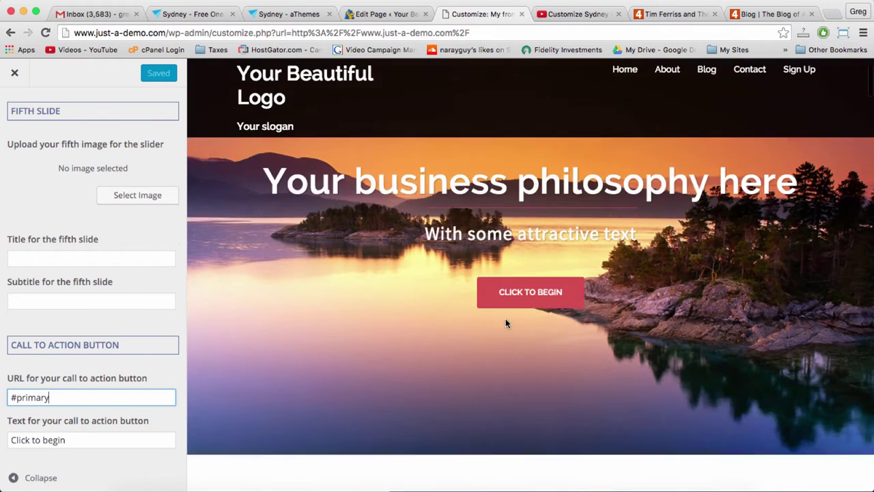
pyautogui.scroll(-6, 505, 321)
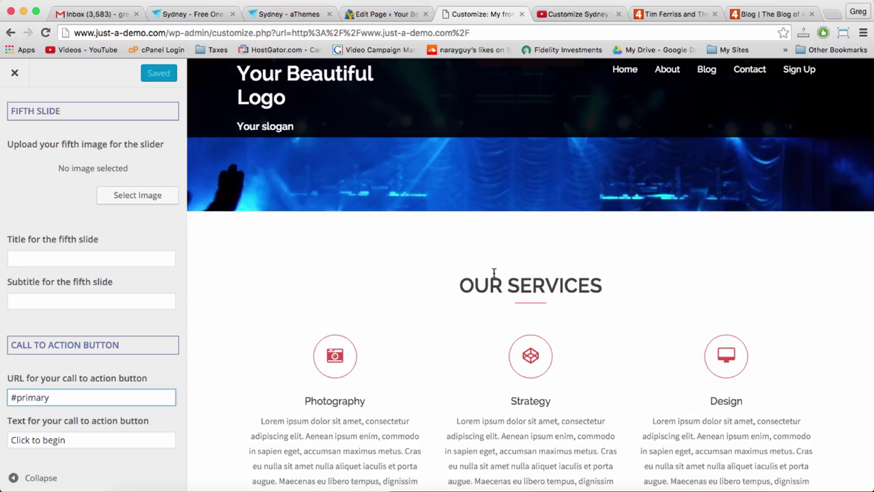
pyautogui.scroll(5, 494, 286)
# Change the call-to-action link to #first, save it, and switch to the My front page editor
pyautogui.doubleClick(30, 396)
pyautogui.write('f')
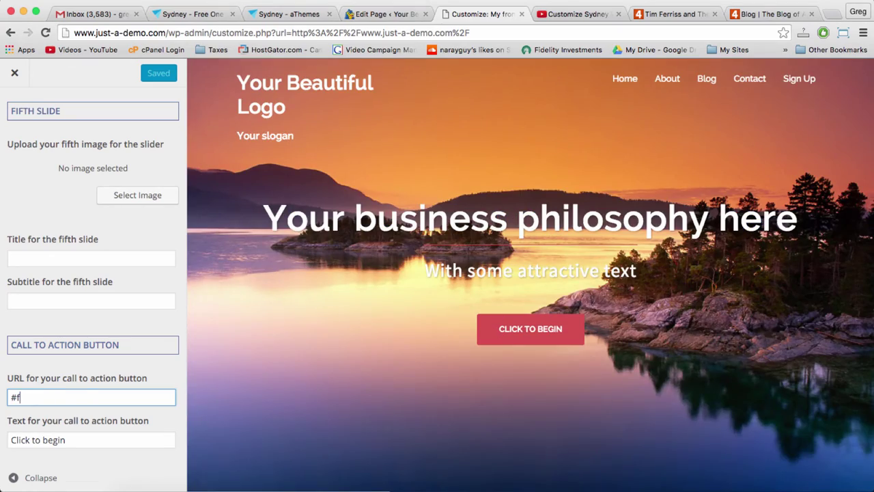
pyautogui.write('irst')
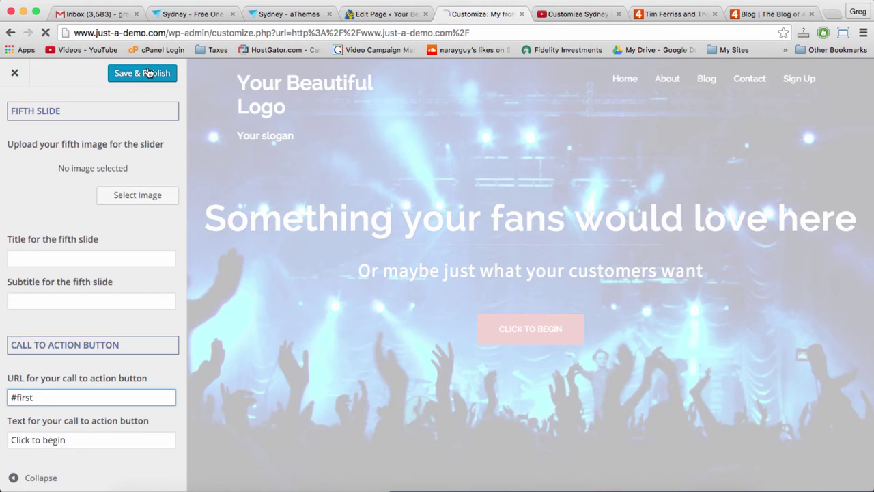
pyautogui.click(149, 73)
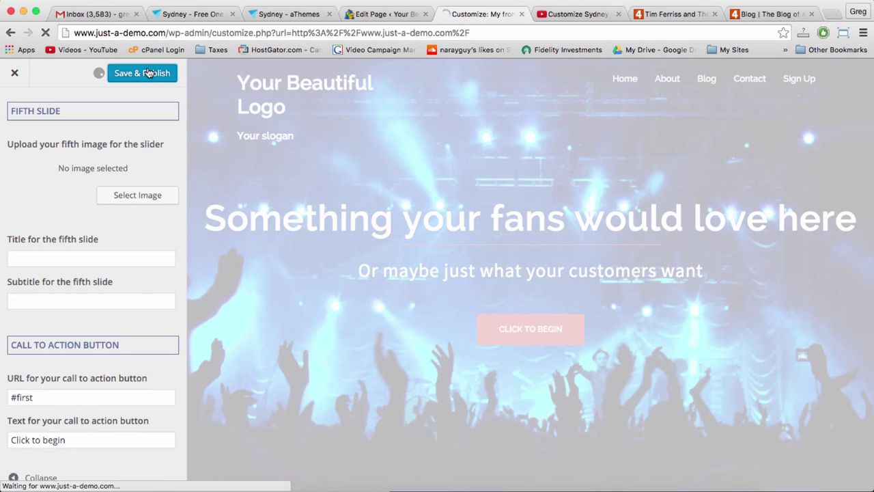
pyautogui.moveTo(454, 14); pyautogui.dragTo(390, 15)
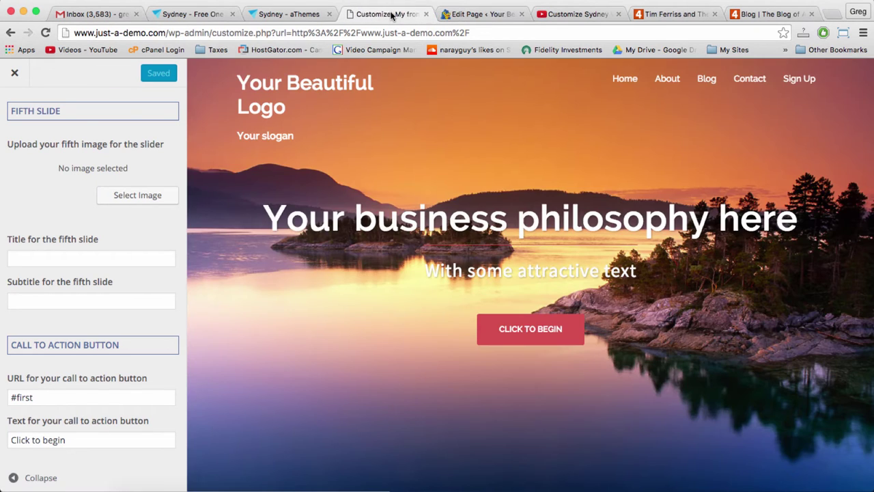
pyautogui.click(479, 14)
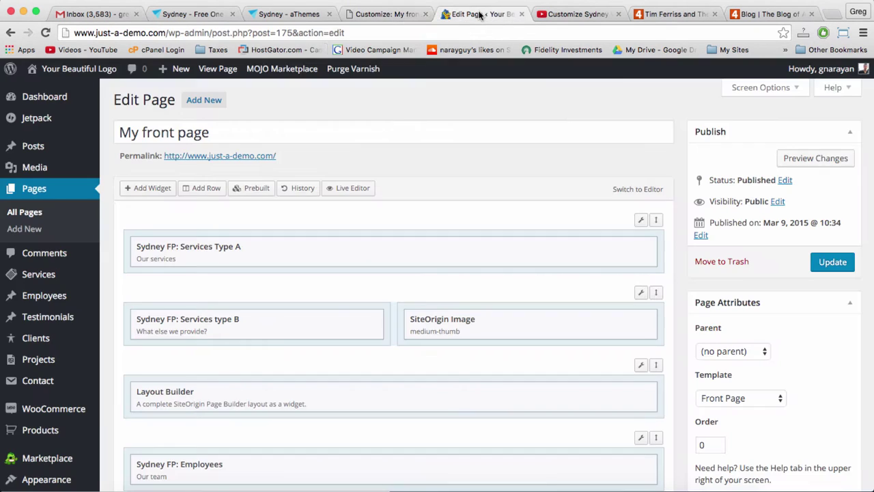
# Leave the editor for the live front page and test where Click to begin jumps
pyautogui.click(91, 79)
pyautogui.press('Return')
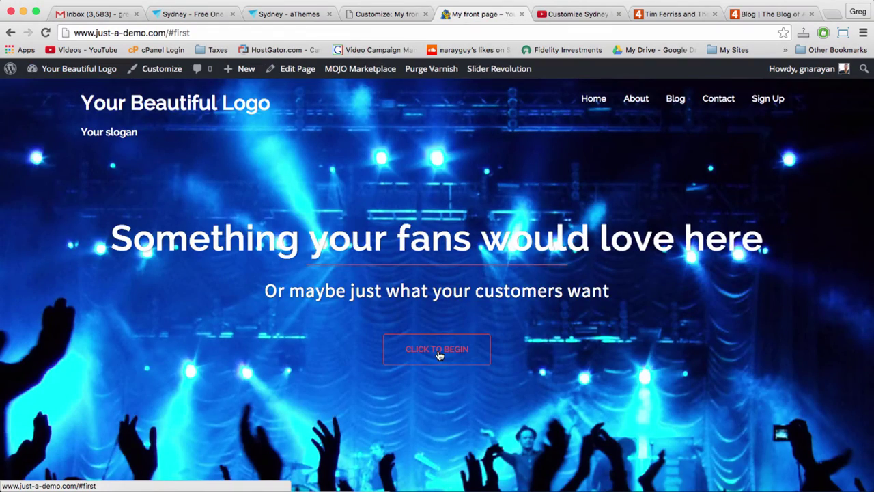
pyautogui.click(439, 353)
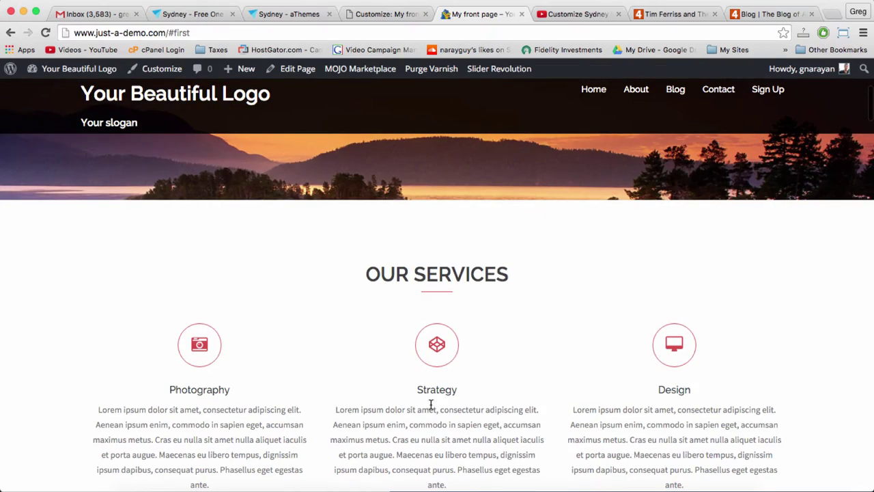
# Replace 'first' with 'primary' in the Customizer's call-to-action link
pyautogui.click(390, 15)
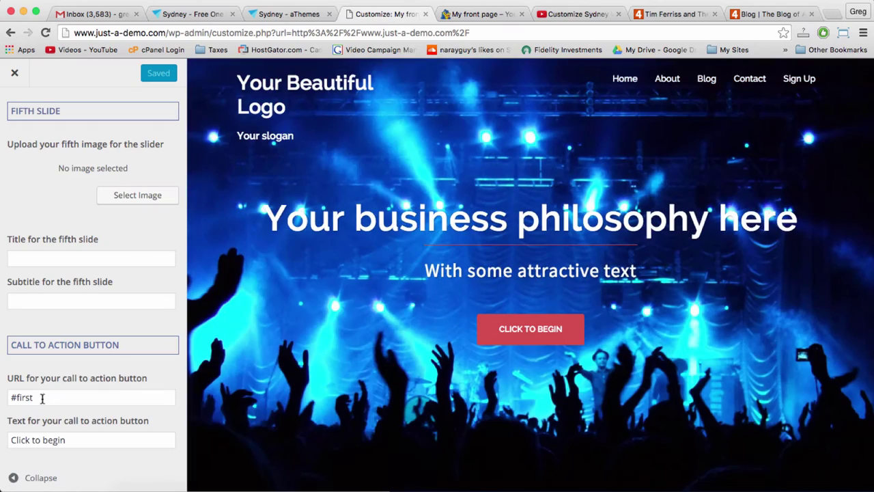
pyautogui.click(41, 398)
pyautogui.press('BackSpace')
pyautogui.press('BackSpace')
pyautogui.press('BackSpace')
pyautogui.press('BackSpace')
pyautogui.press('BackSpace')
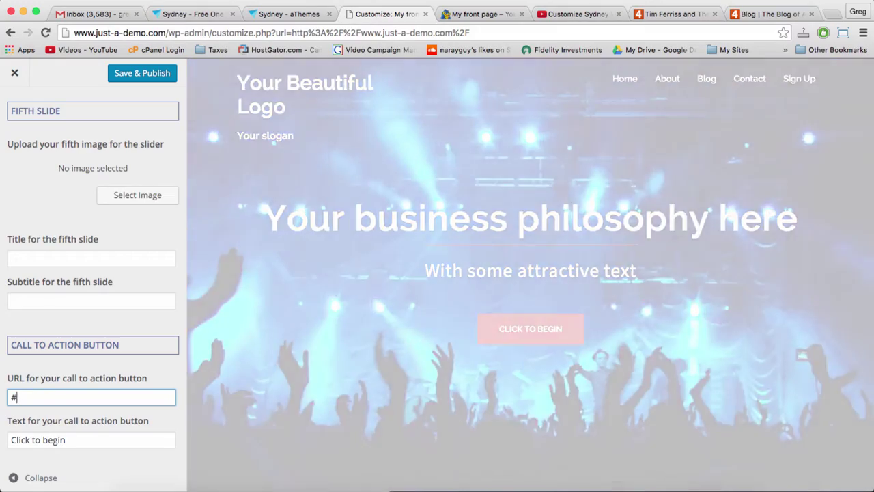
pyautogui.write('pri')
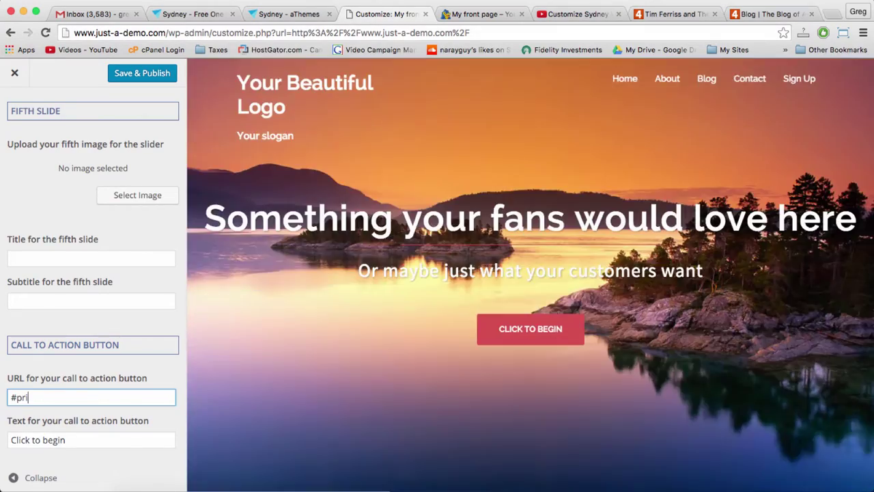
pyautogui.write('mary')
pyautogui.hotkey('ctrl', 'Tab')
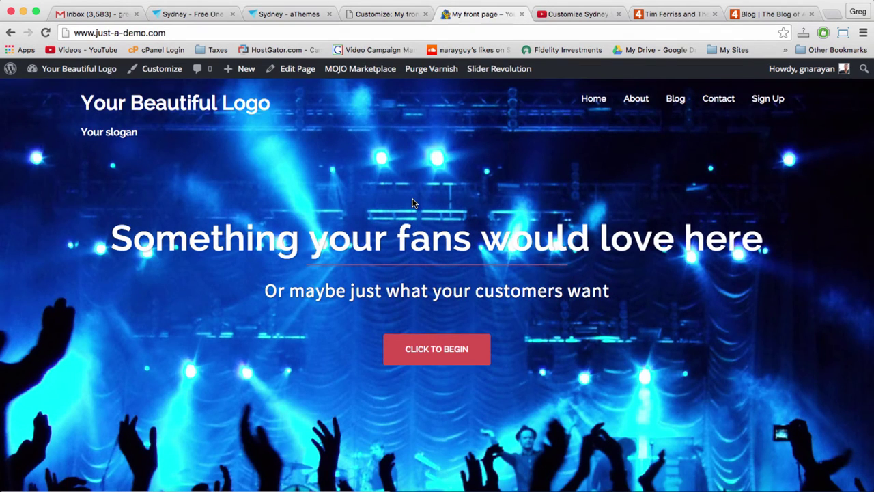
# Scroll the live front page through the services, DO YOU WANT TO... and OUR TEAM sections
pyautogui.scroll(-5, 412, 202)
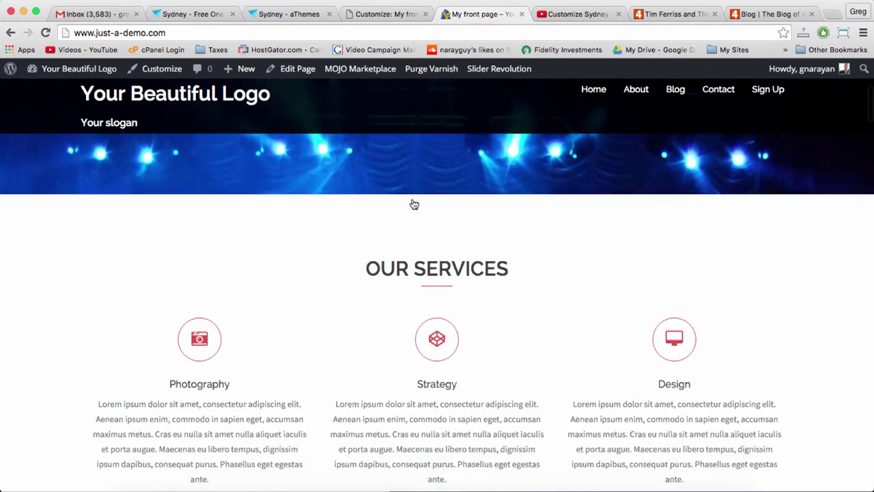
pyautogui.scroll(-3, 414, 202)
pyautogui.scroll(3, 414, 202)
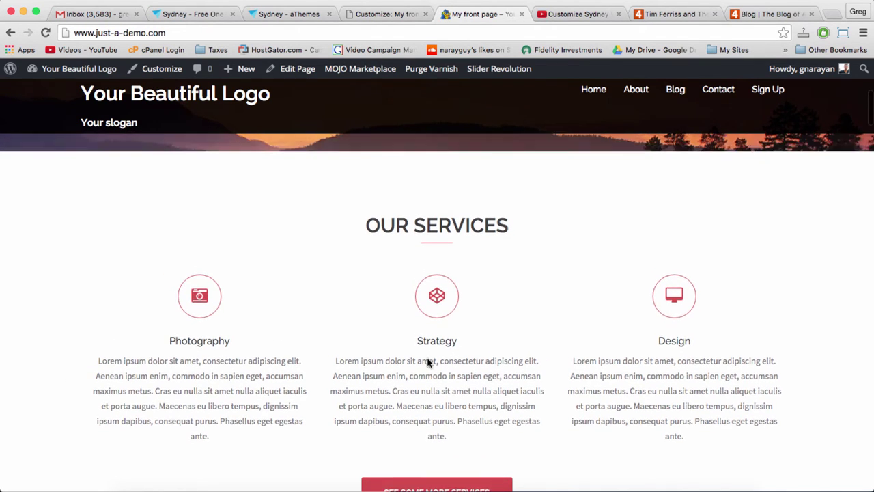
pyautogui.scroll(-3, 428, 362)
pyautogui.scroll(-5, 428, 361)
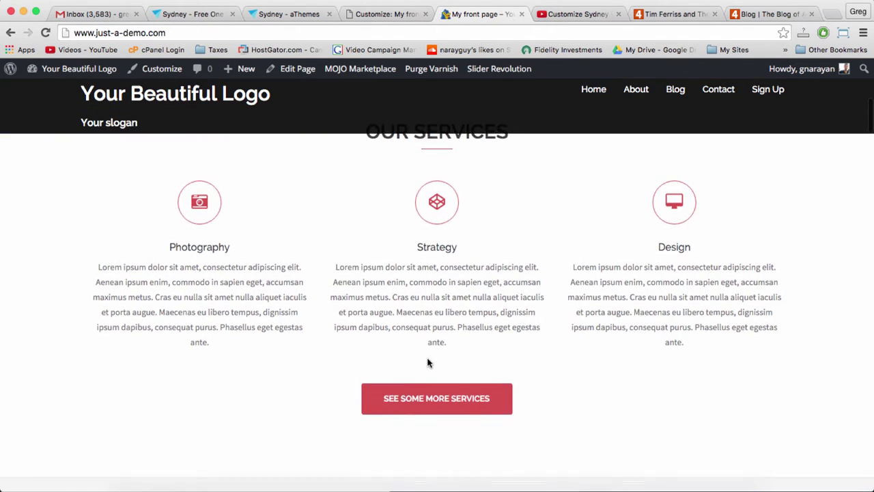
pyautogui.scroll(-2, 429, 364)
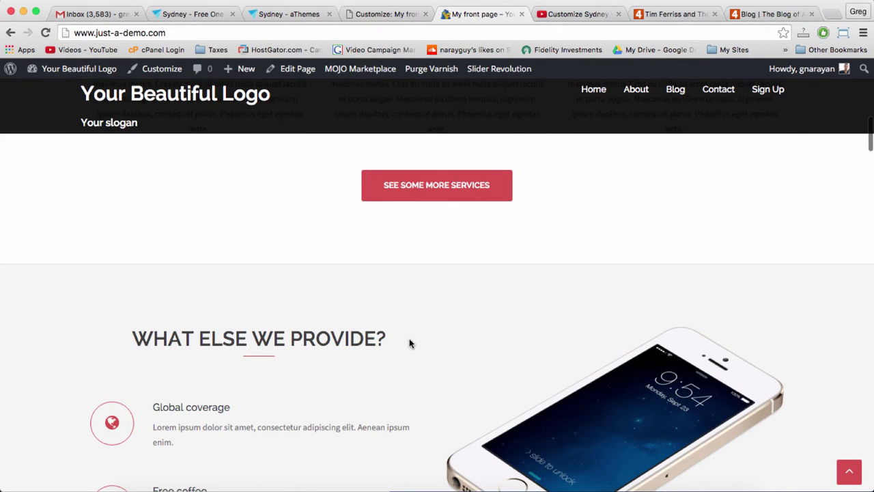
pyautogui.scroll(-2, 452, 316)
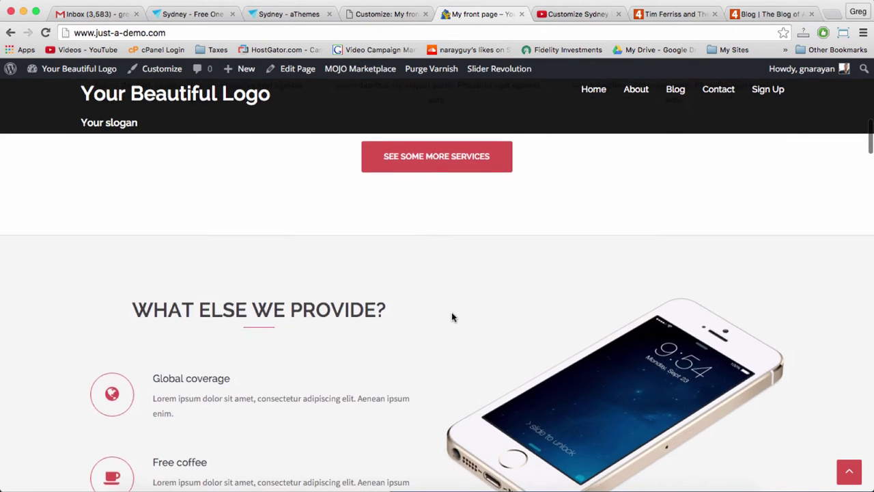
pyautogui.scroll(-15, 452, 316)
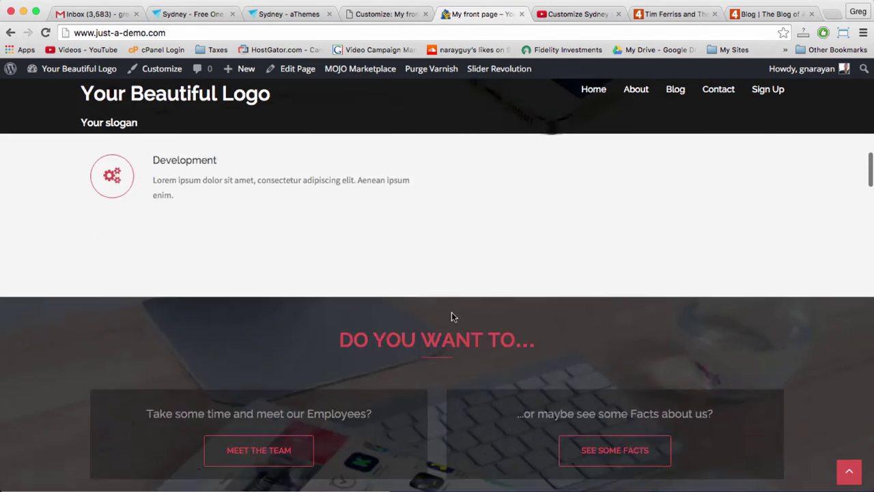
pyautogui.scroll(2, 426, 208)
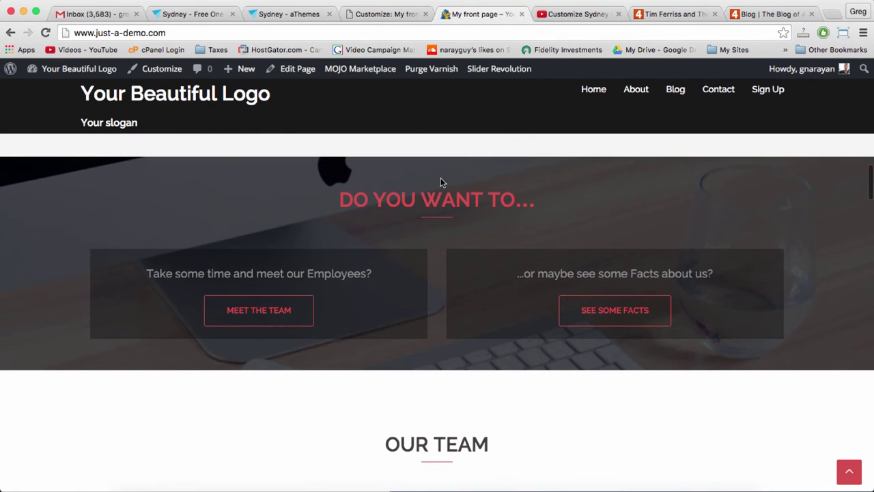
pyautogui.scroll(-4, 428, 171)
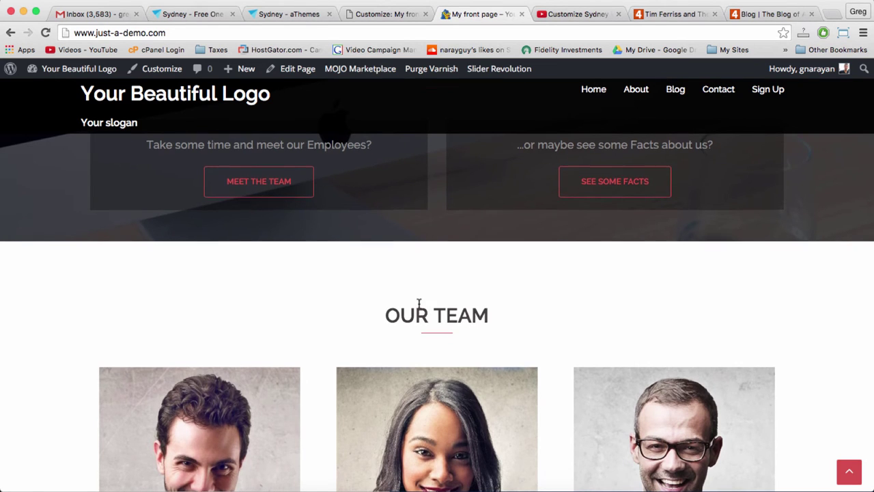
pyautogui.scroll(10, 419, 303)
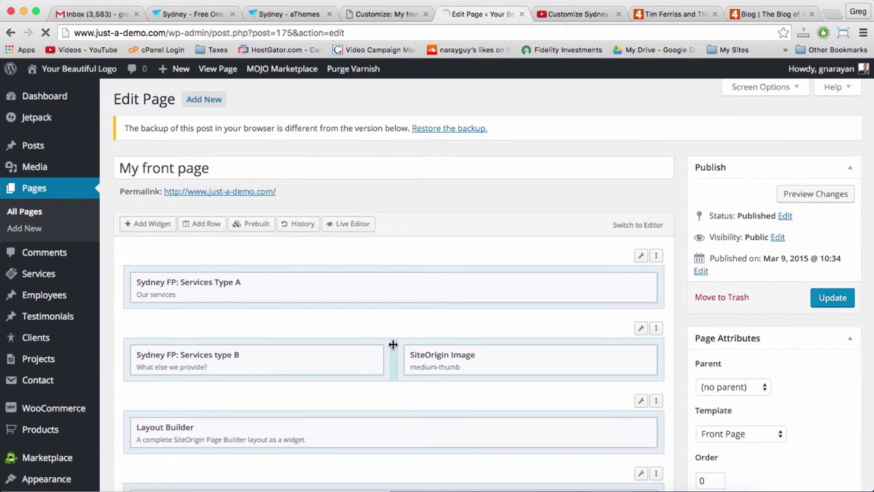
# Drag the Services type B row below Layout Builder, then back to its original position
pyautogui.scroll(-2, 403, 339)
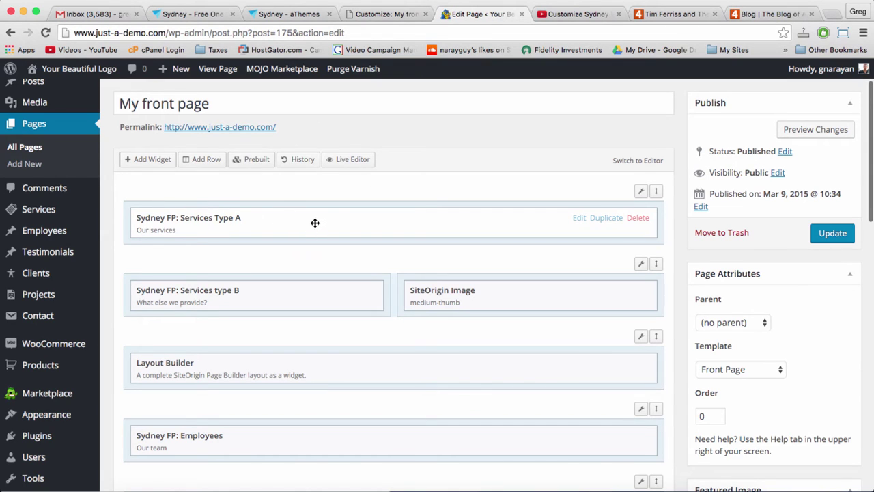
pyautogui.moveTo(657, 263); pyautogui.dragTo(669, 328)
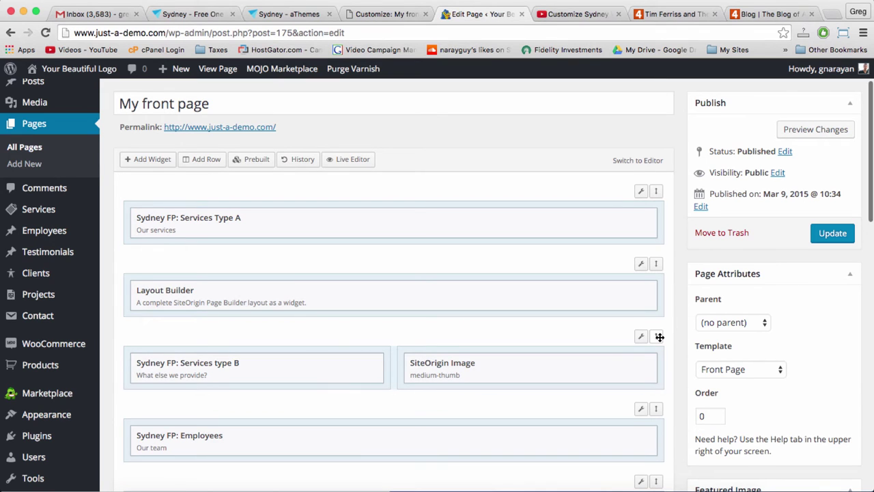
pyautogui.moveTo(660, 337); pyautogui.dragTo(669, 263)
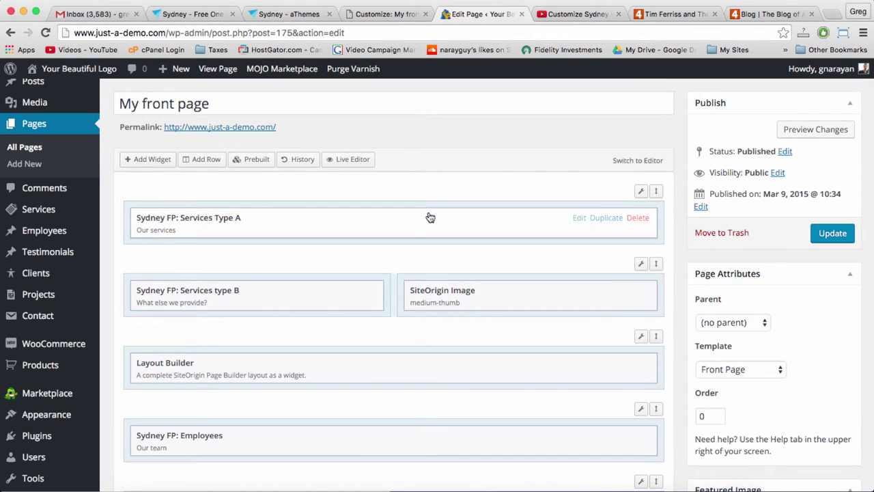
pyautogui.scroll(-1, 398, 368)
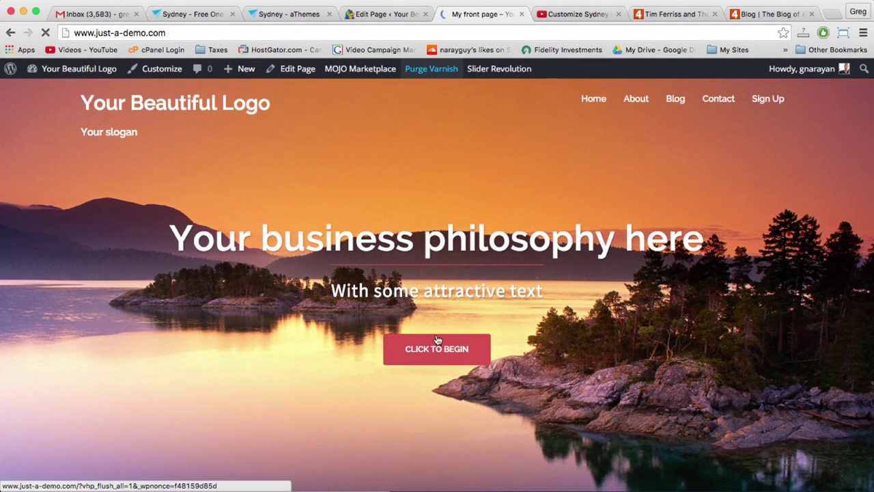
pyautogui.click(429, 351)
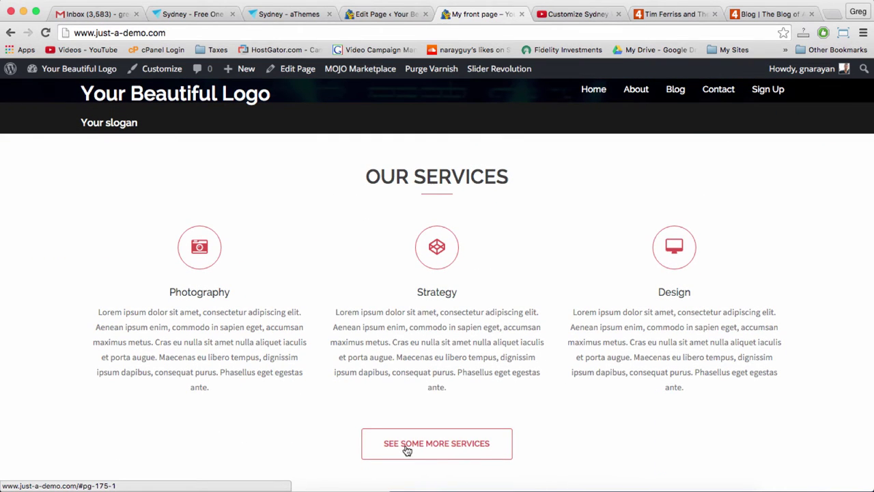
pyautogui.scroll(-2, 475, 444)
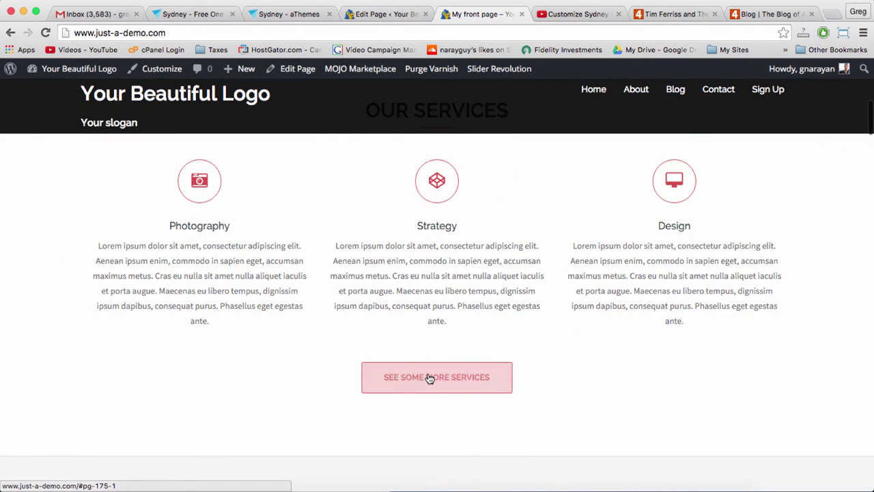
pyautogui.click(429, 378)
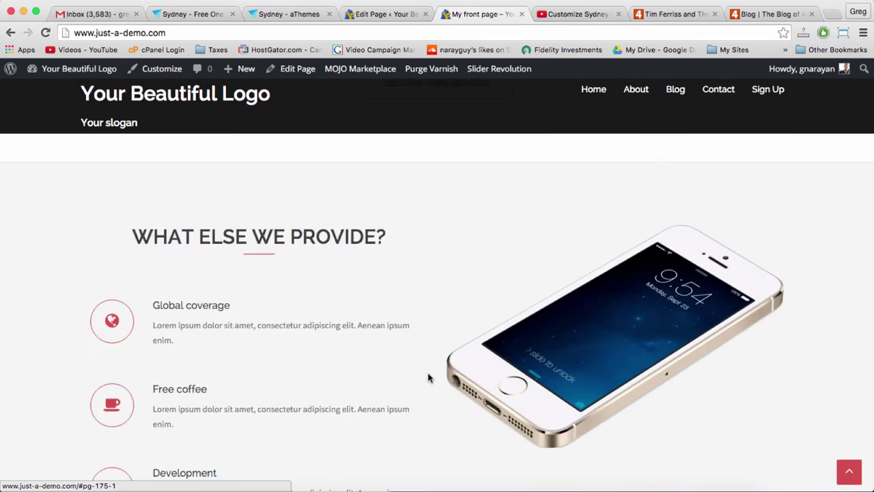
pyautogui.scroll(5, 460, 236)
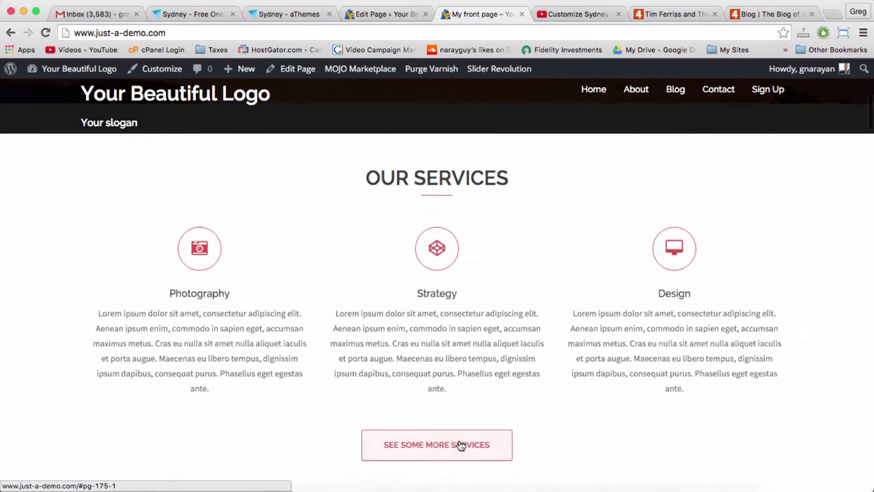
pyautogui.click(461, 444)
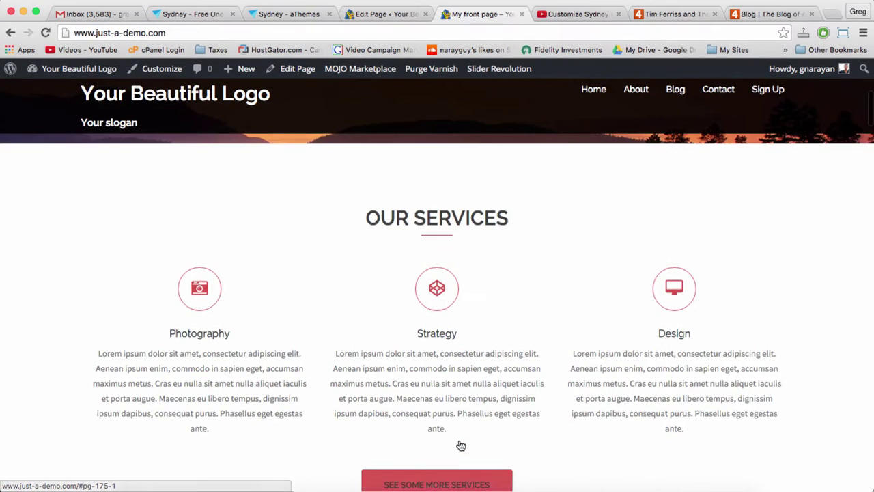
# Open the Services Type A widget and inspect its #pg-175-1 button link
pyautogui.click(381, 15)
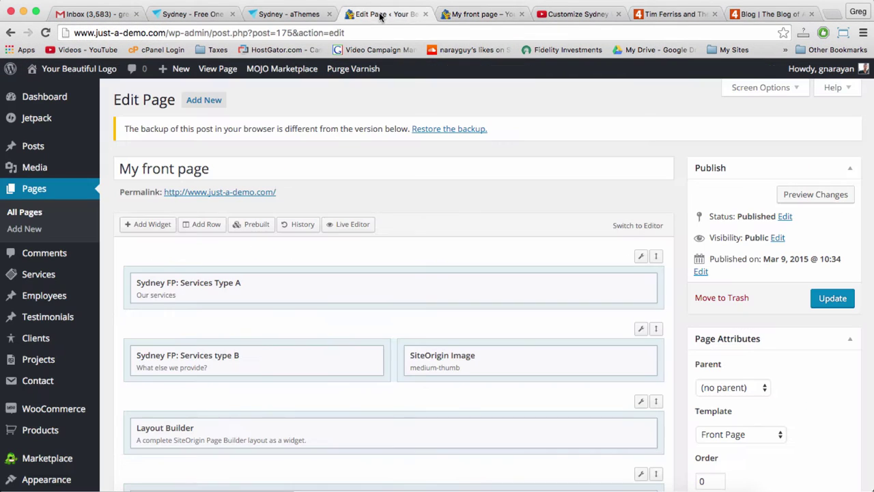
pyautogui.click(376, 285)
pyautogui.moveTo(83, 222); pyautogui.dragTo(19, 223)
pyautogui.click(89, 228)
pyautogui.moveTo(90, 228); pyautogui.dragTo(45, 223)
pyautogui.click(98, 224)
pyautogui.click(107, 230)
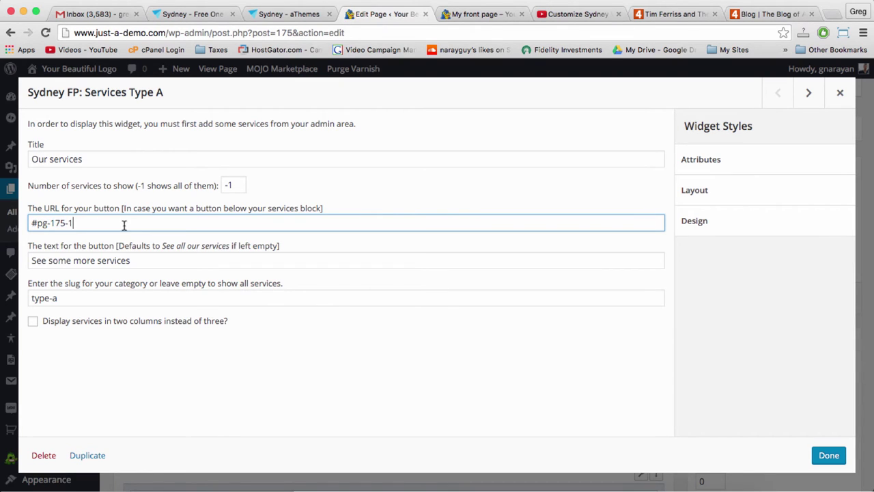
pyautogui.moveTo(124, 225); pyautogui.dragTo(27, 223)
pyautogui.click(78, 225)
pyautogui.doubleClick(52, 225)
pyautogui.click(839, 92)
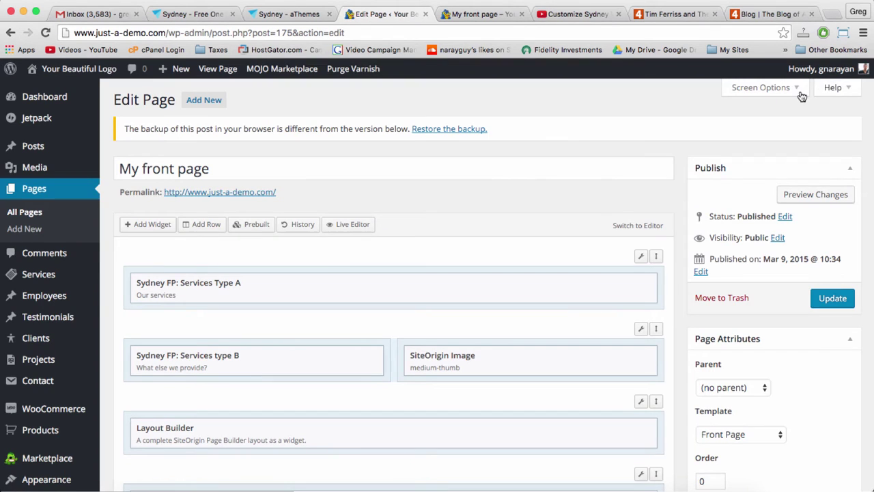
pyautogui.doubleClick(286, 34)
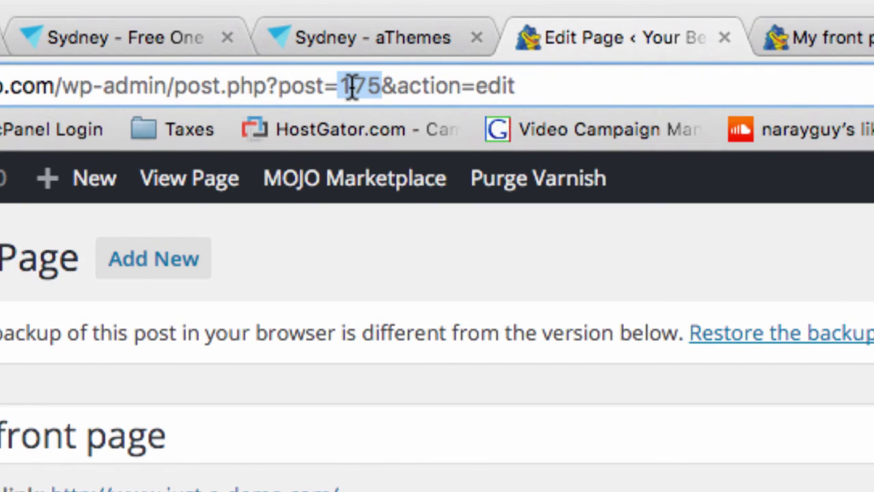
pyautogui.click(407, 85)
pyautogui.doubleClick(363, 85)
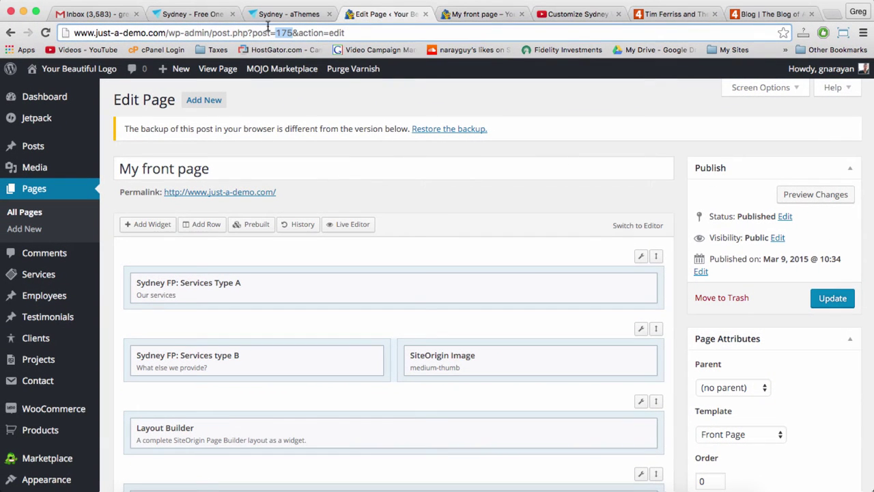
pyautogui.click(283, 31)
pyautogui.doubleClick(284, 31)
pyautogui.click(288, 35)
pyautogui.doubleClick(281, 35)
pyautogui.doubleClick(283, 31)
pyautogui.rightClick(282, 32)
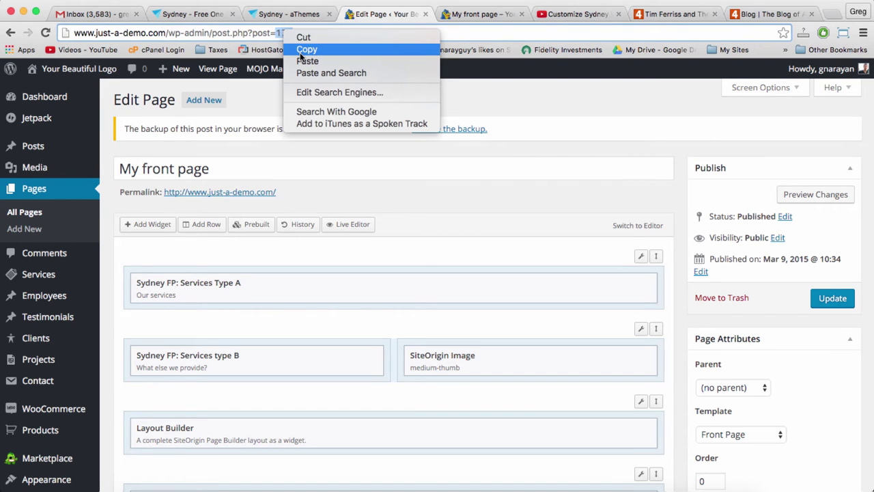
pyautogui.click(301, 53)
pyautogui.click(308, 33)
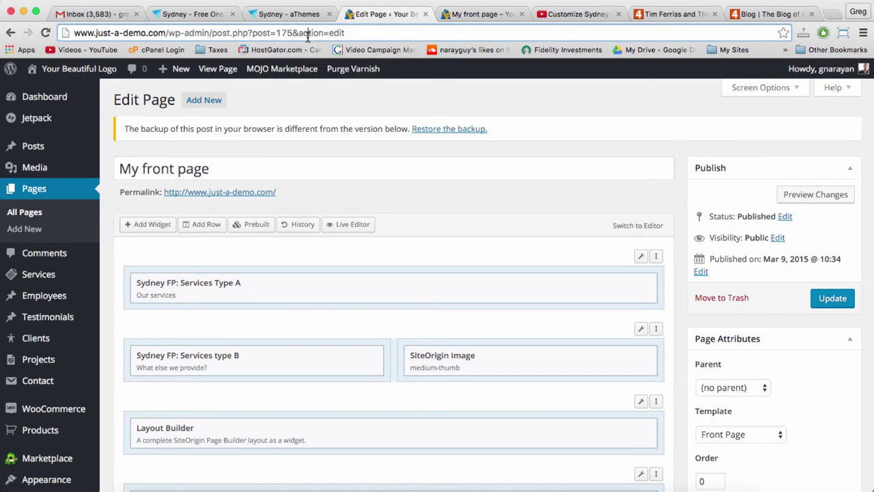
# In Services Type A, overtype the 175 in the button link with 8175
pyautogui.click(328, 285)
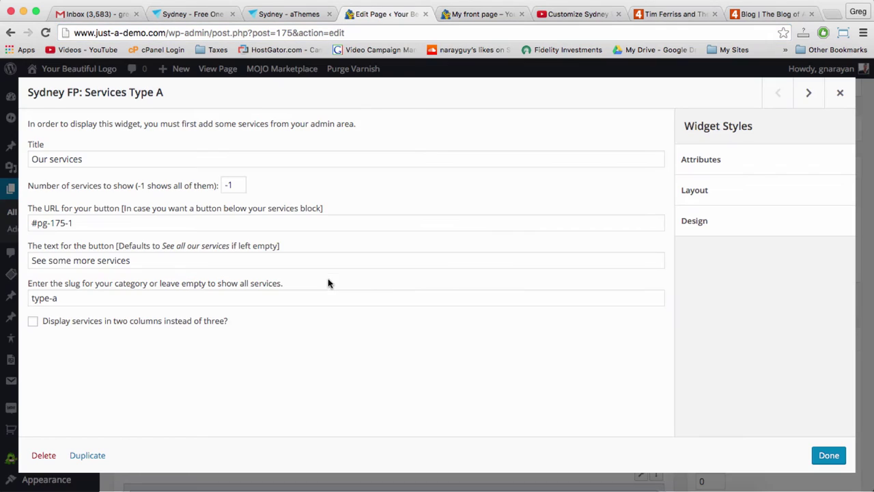
pyautogui.doubleClick(55, 224)
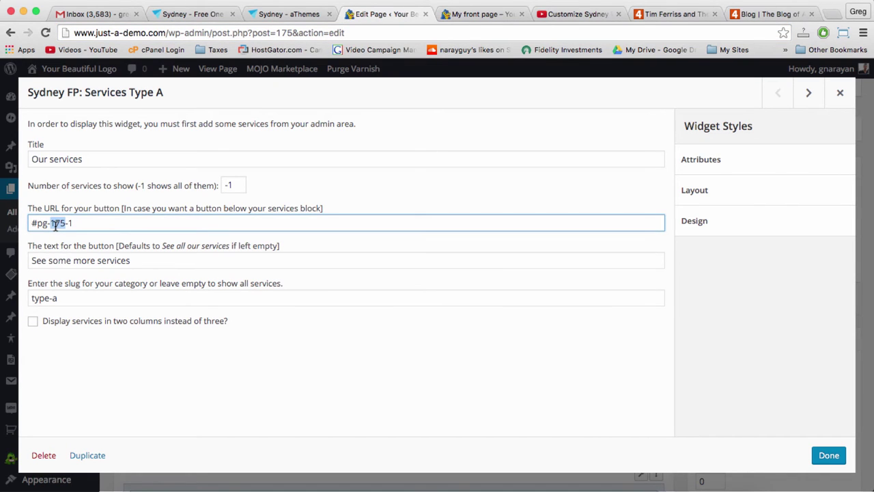
pyautogui.write('8')
pyautogui.write('175')
pyautogui.moveTo(65, 226); pyautogui.dragTo(77, 226)
pyautogui.click(468, 14)
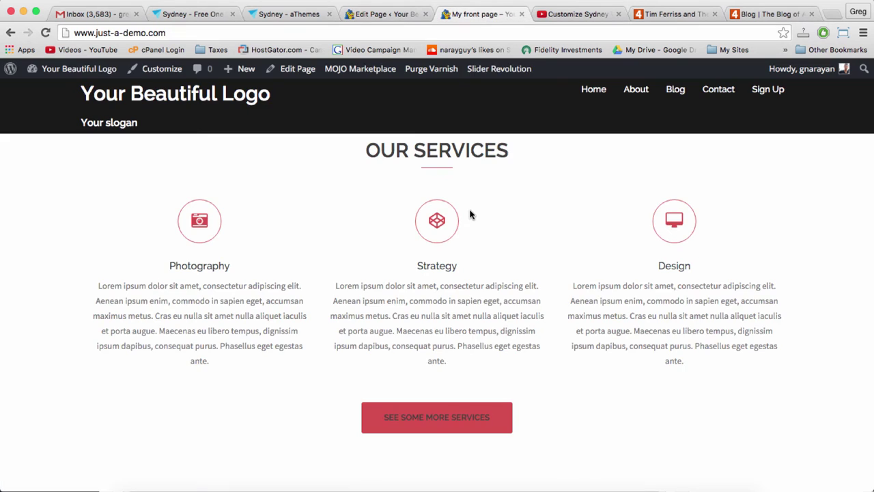
pyautogui.scroll(-5, 470, 214)
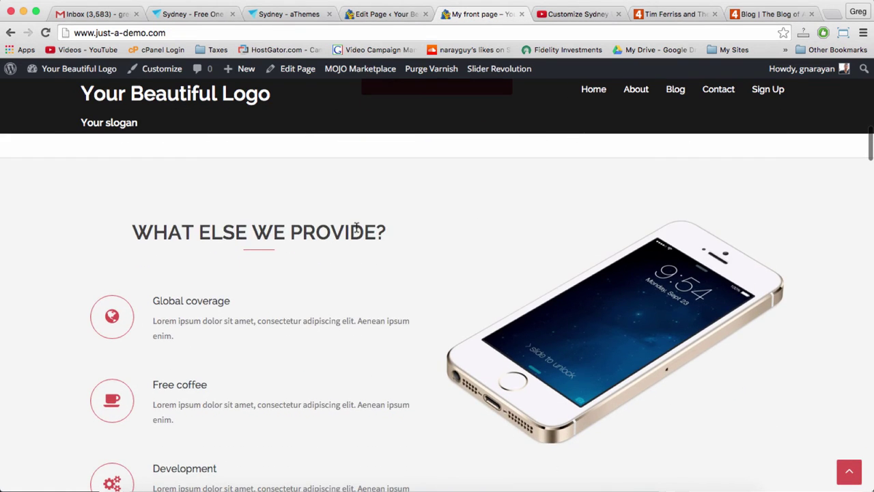
pyautogui.scroll(5, 356, 228)
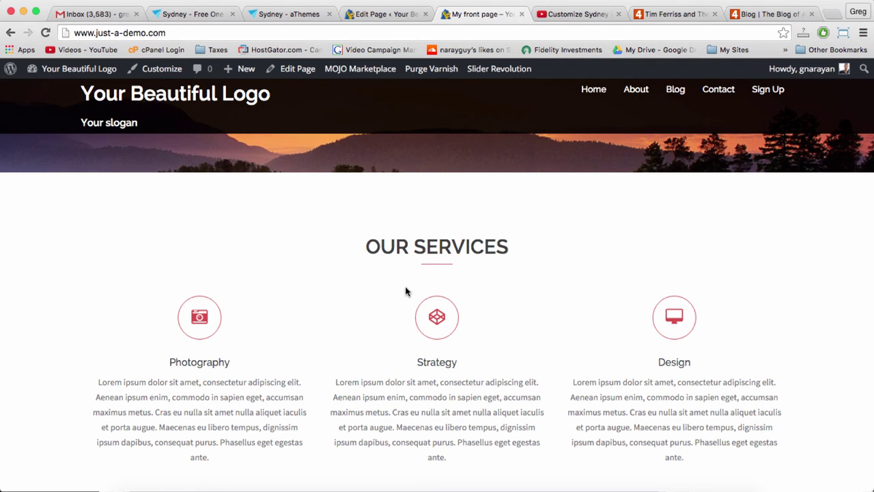
pyautogui.scroll(-5, 404, 287)
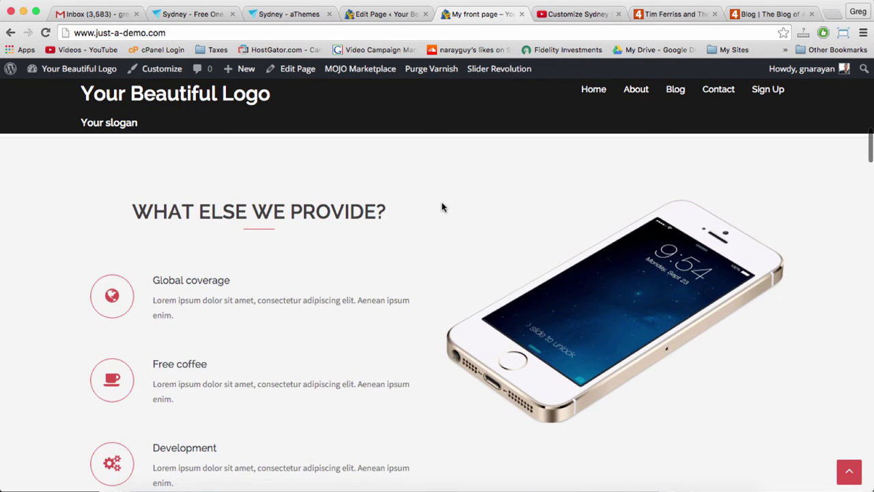
pyautogui.scroll(-5, 442, 207)
pyautogui.scroll(-5, 437, 382)
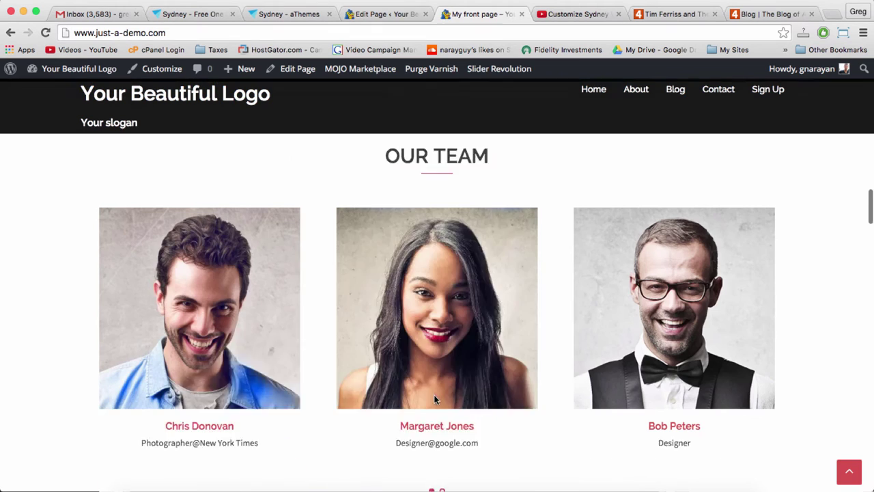
pyautogui.scroll(5, 417, 287)
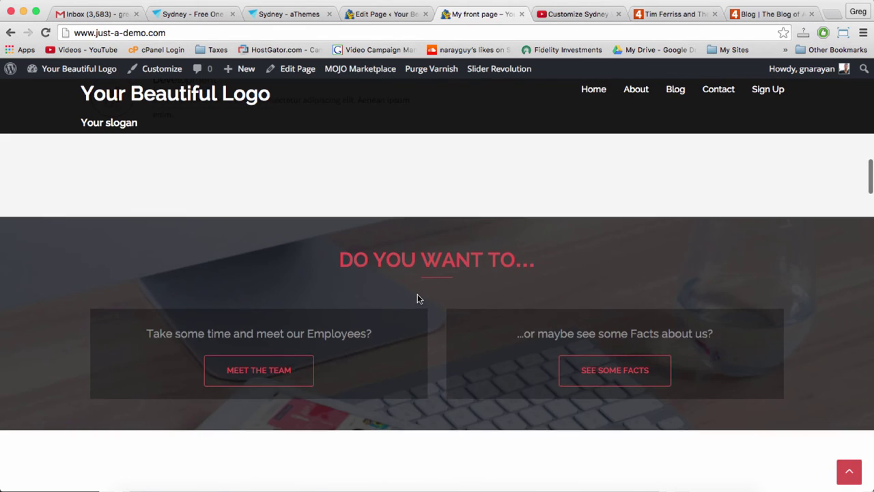
pyautogui.scroll(5, 418, 299)
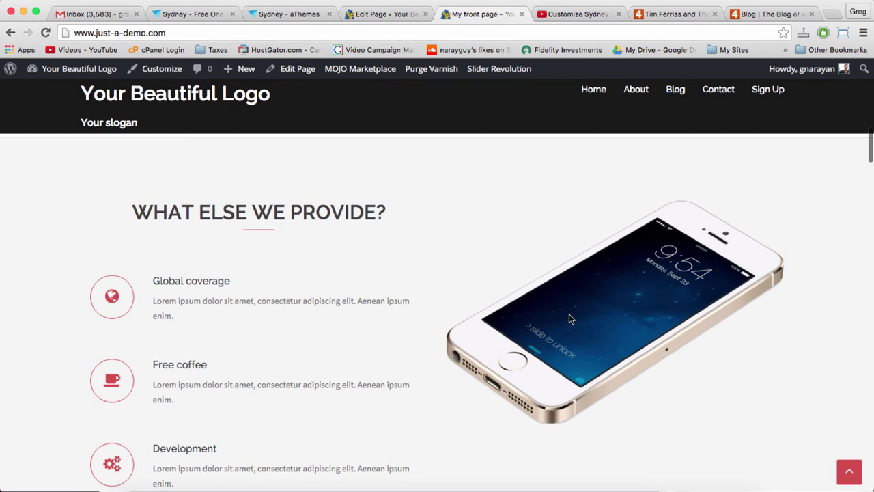
pyautogui.scroll(-5, 444, 248)
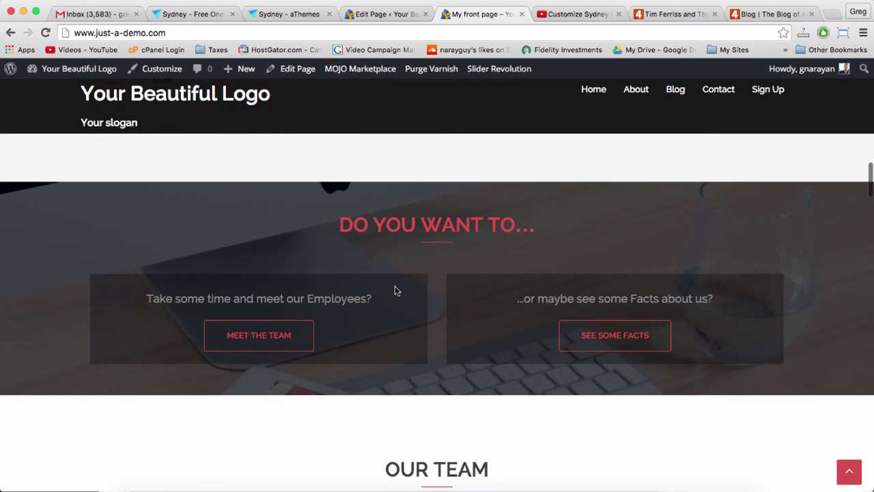
pyautogui.scroll(5, 537, 246)
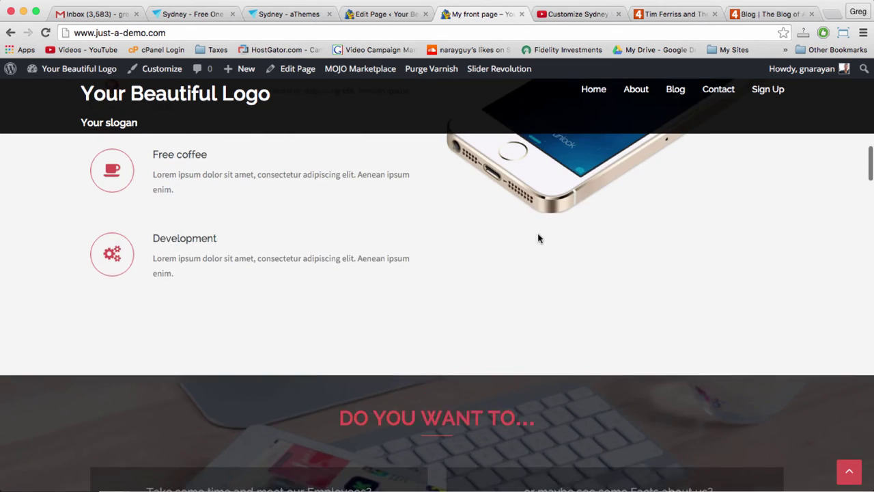
pyautogui.scroll(-4, 451, 216)
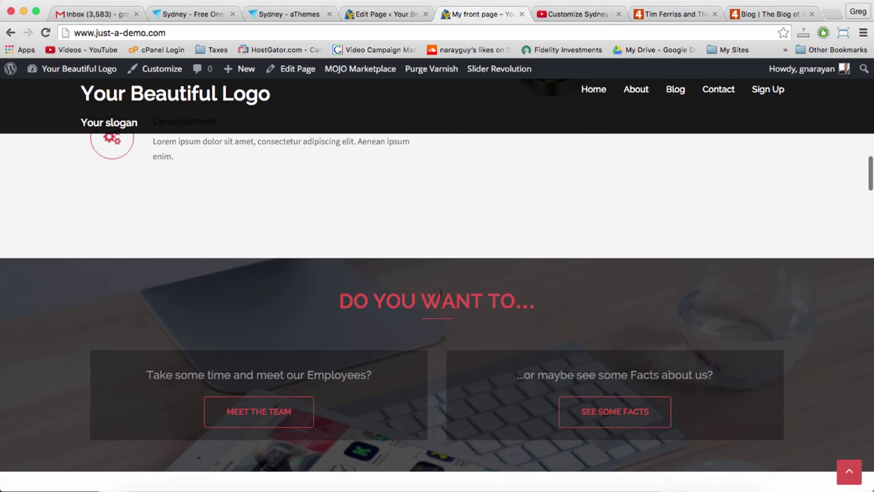
# Close the widget settings with the link unchanged and look over the live front page
pyautogui.click(391, 16)
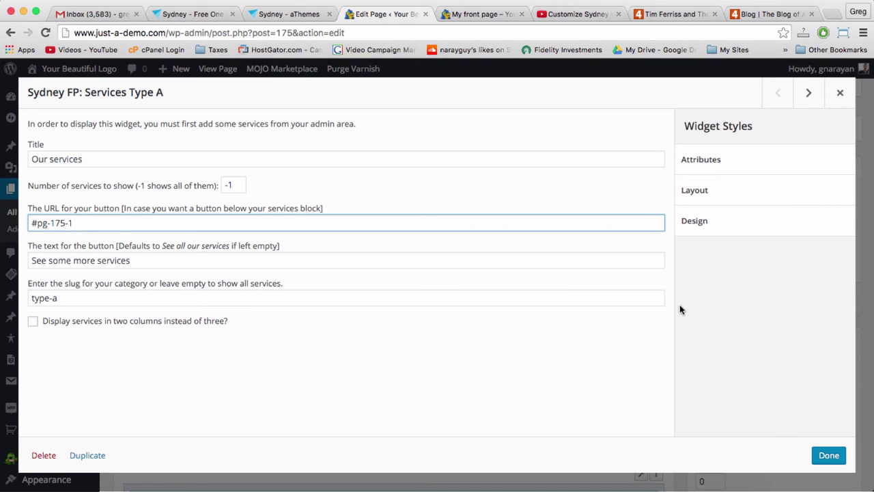
pyautogui.click(828, 454)
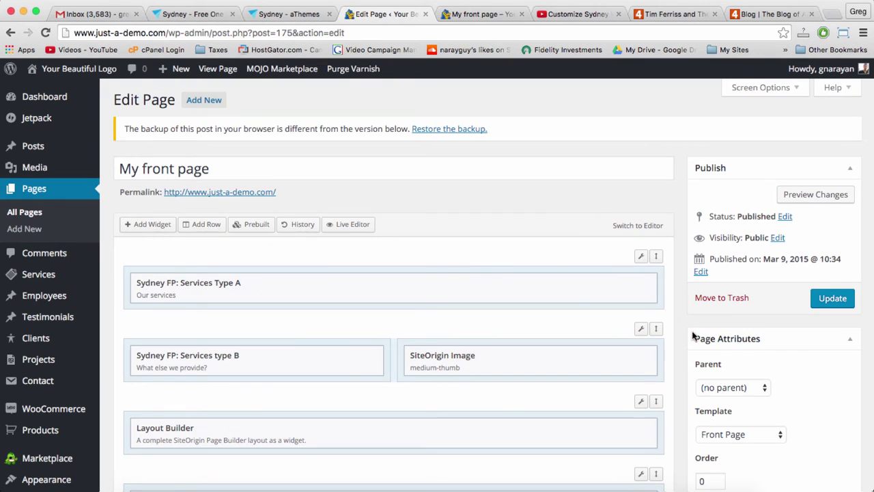
pyautogui.click(476, 15)
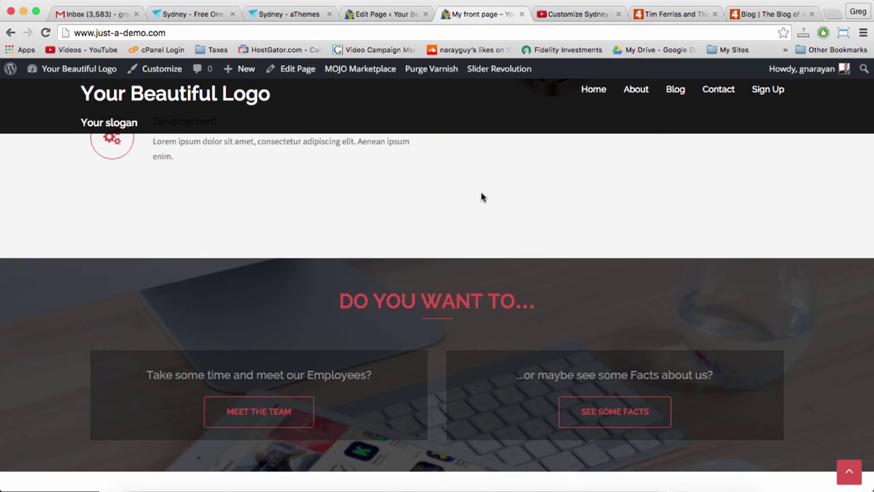
pyautogui.scroll(-1, 481, 197)
pyautogui.scroll(3, 481, 197)
pyautogui.scroll(-3, 481, 197)
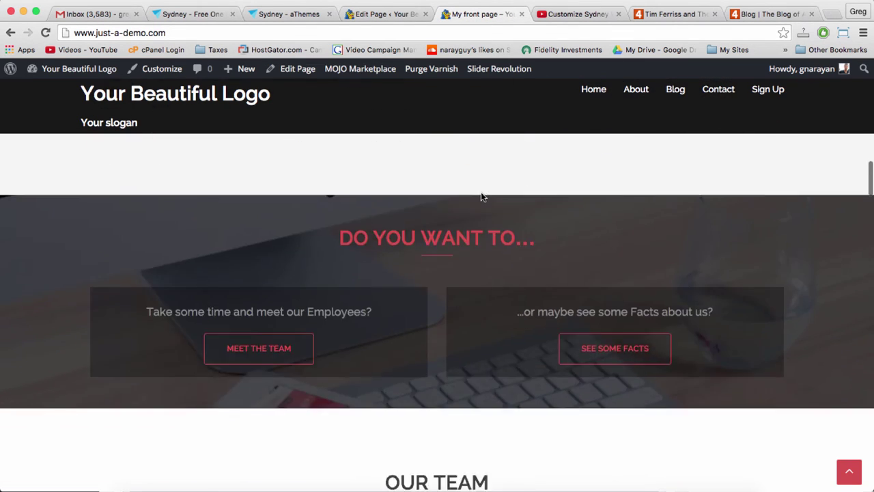
pyautogui.scroll(-1, 480, 196)
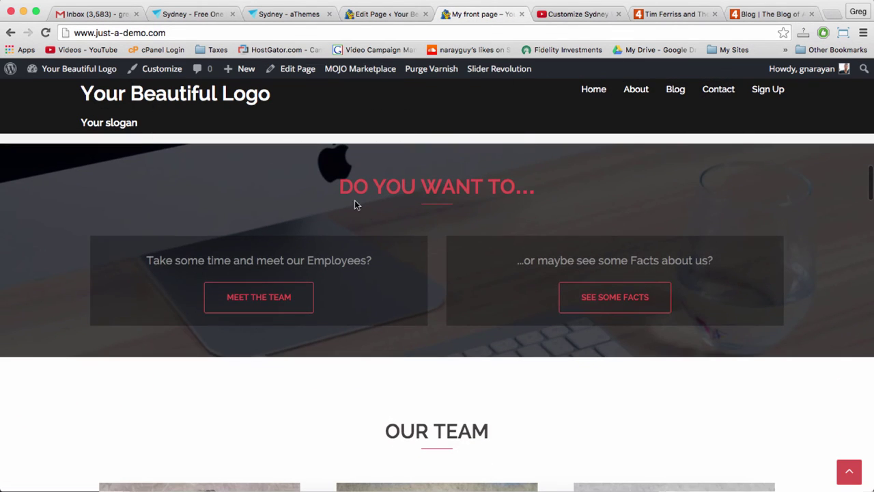
# In Layout Builder, open the facts call-to-action and check its #pg-175-4 button link
pyautogui.click(386, 17)
pyautogui.scroll(-3, 396, 311)
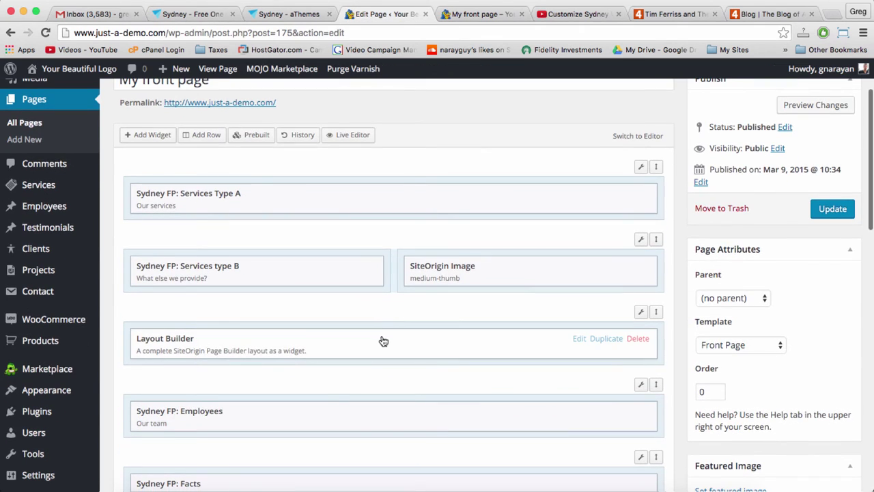
pyautogui.click(382, 340)
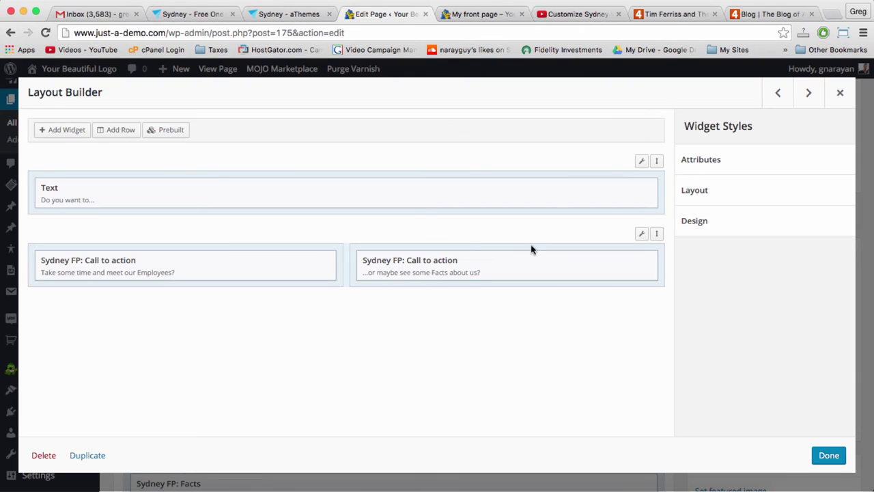
pyautogui.click(521, 263)
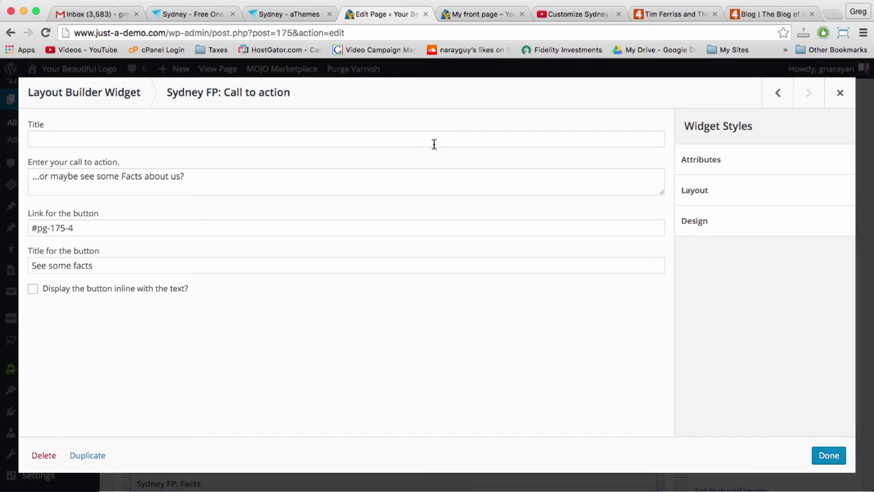
pyautogui.click(94, 228)
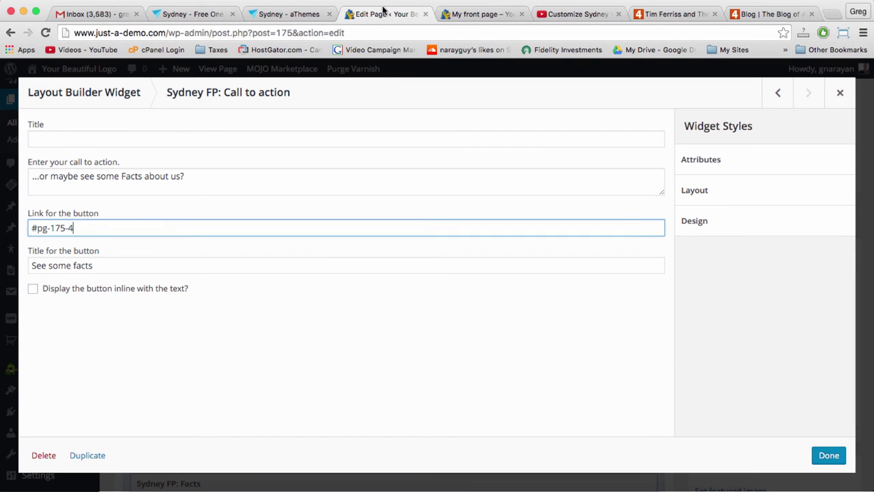
pyautogui.click(482, 13)
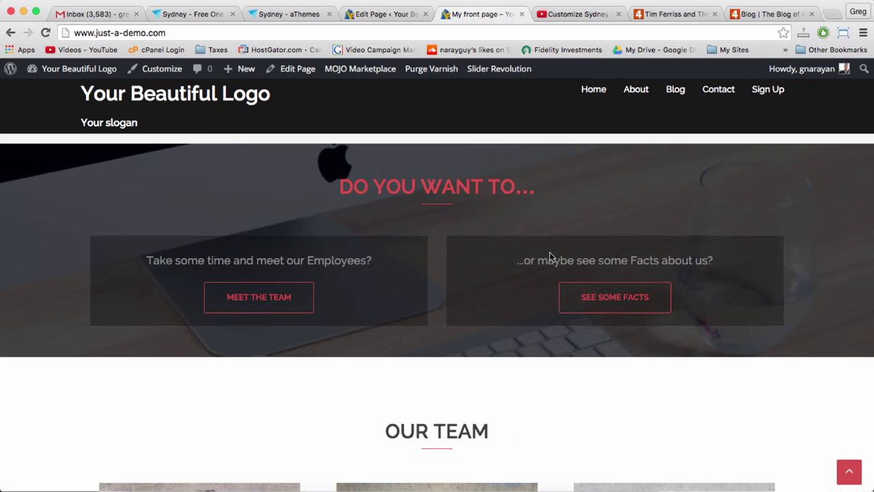
# Click See some facts and scroll around to confirm it lands on the facts counters
pyautogui.click(594, 303)
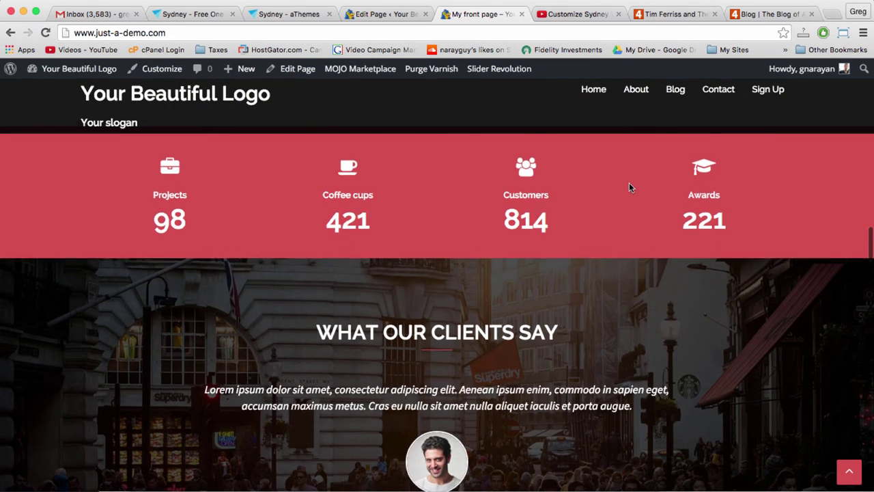
pyautogui.scroll(1, 628, 187)
pyautogui.scroll(3, 217, 236)
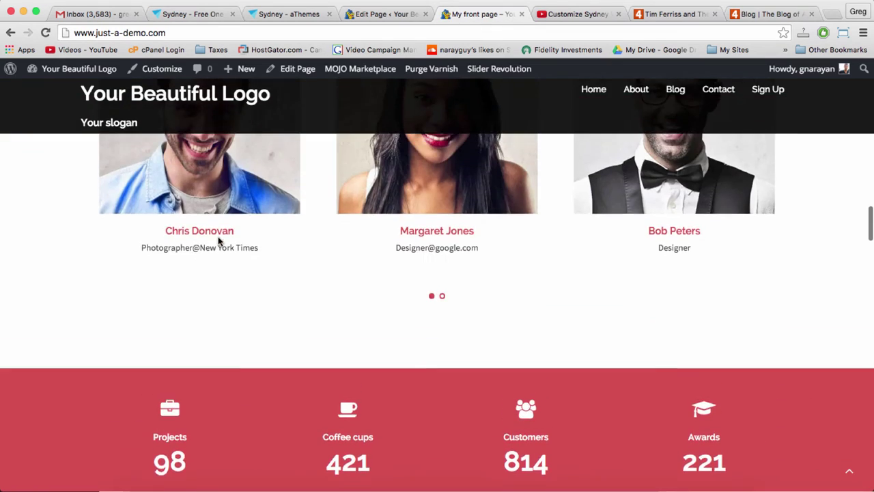
pyautogui.scroll(-3, 218, 236)
pyautogui.scroll(2, 218, 236)
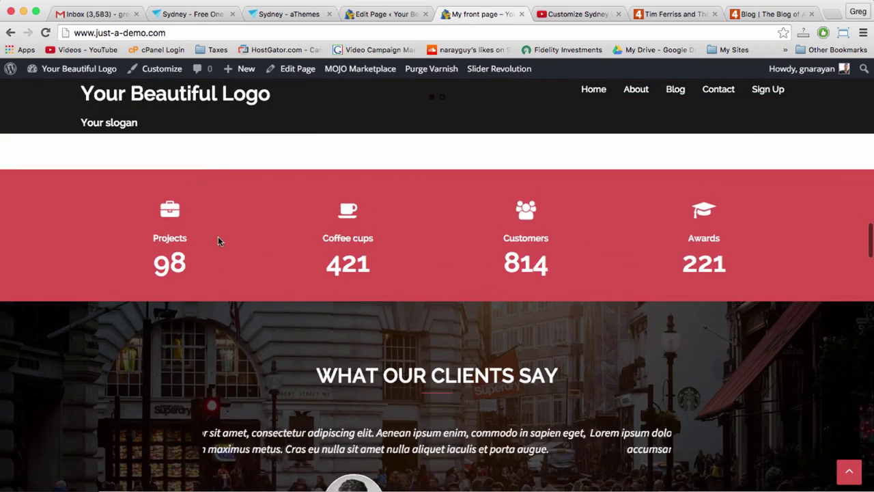
pyautogui.scroll(6, 365, 261)
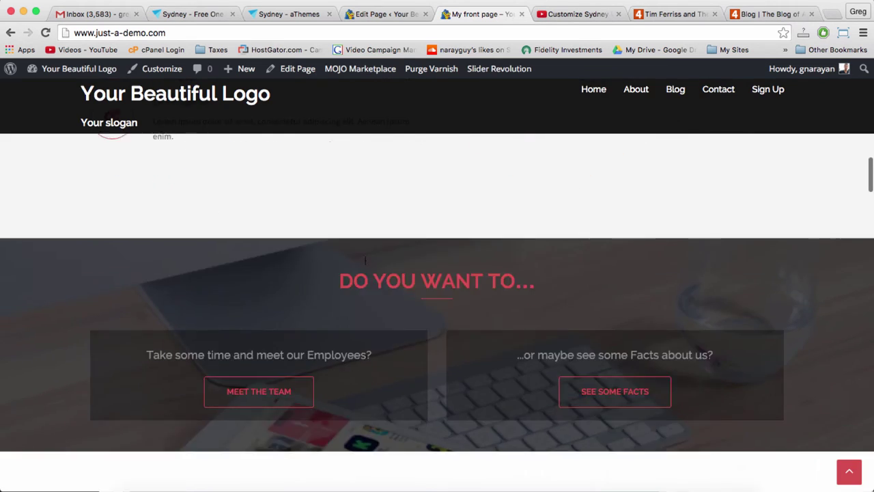
pyautogui.scroll(-4, 366, 260)
pyautogui.scroll(-2, 366, 260)
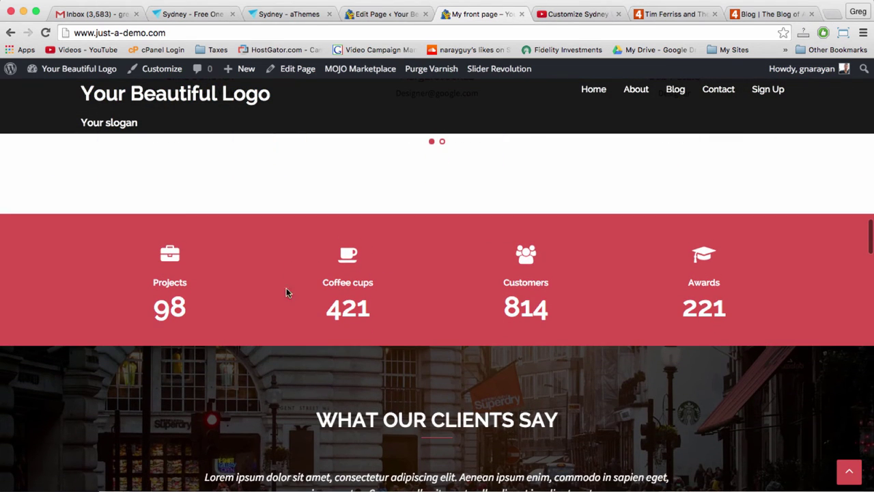
pyautogui.scroll(10, 347, 286)
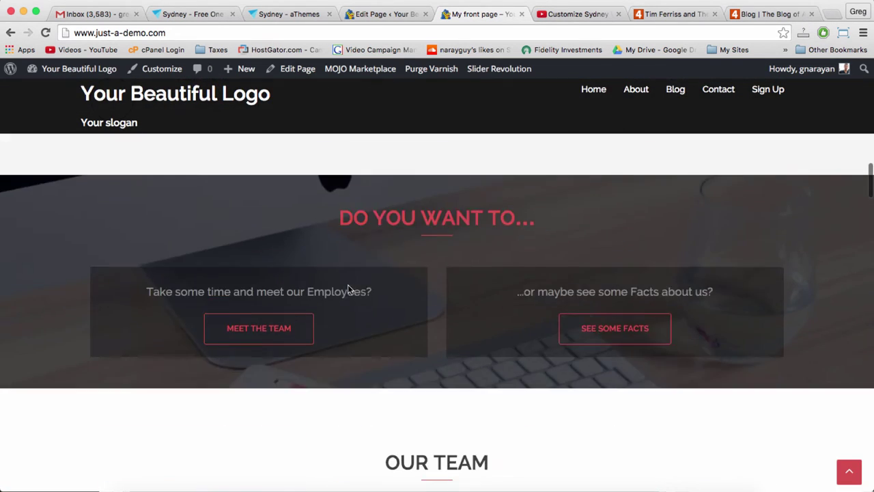
pyautogui.scroll(7, 348, 289)
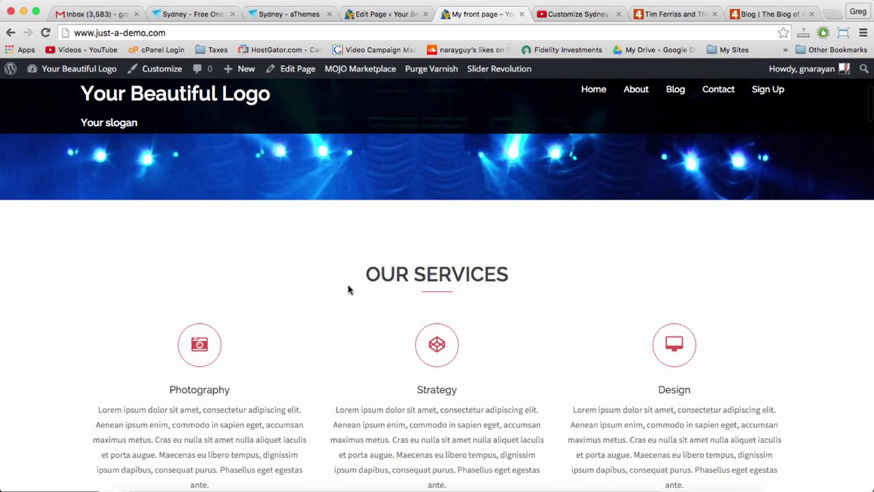
pyautogui.scroll(-4, 347, 289)
pyautogui.scroll(-3, 347, 289)
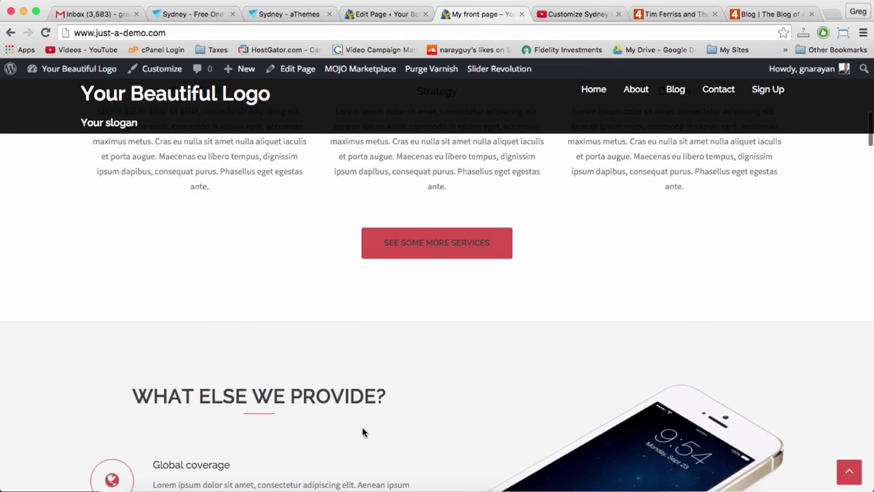
pyautogui.scroll(-10, 361, 433)
pyautogui.scroll(-8, 413, 421)
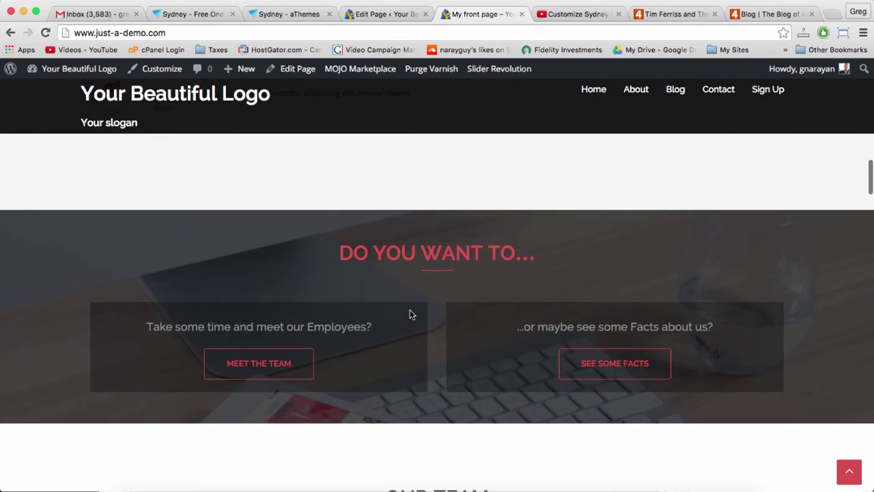
pyautogui.scroll(-7, 441, 240)
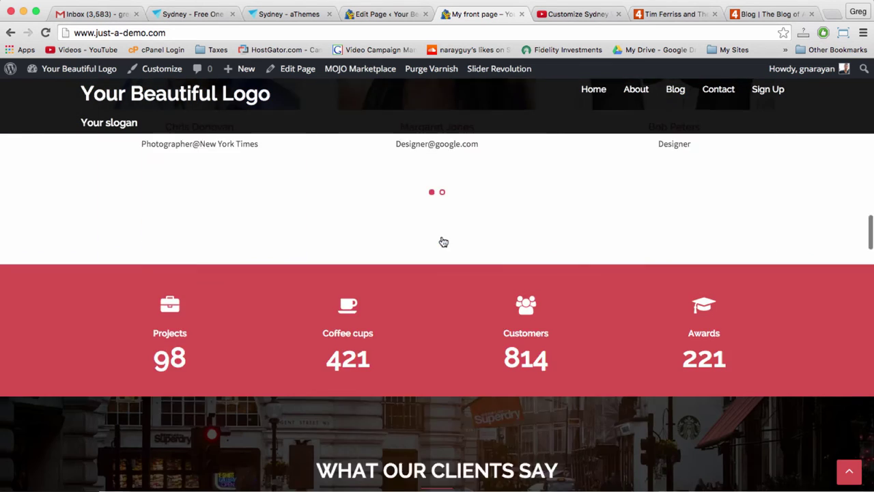
pyautogui.click(379, 15)
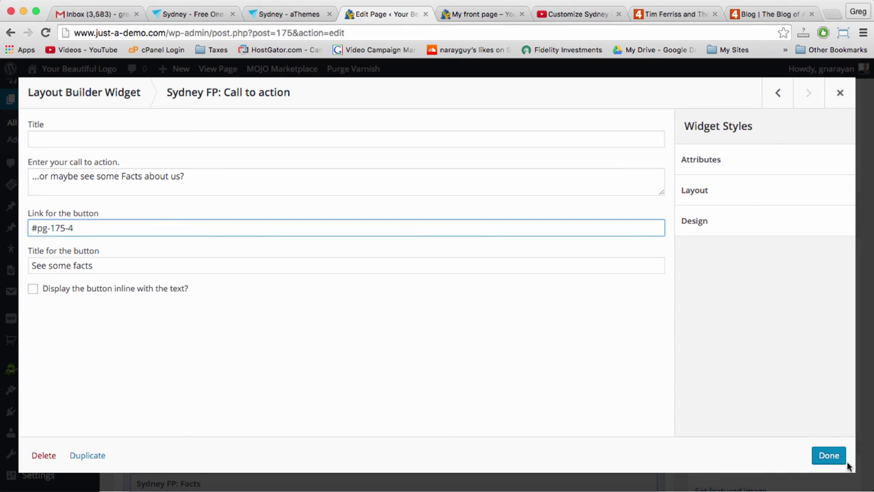
# Finish the call-to-action widget, exit Layout Builder, and refresh the live front page at its hero slider
pyautogui.click(823, 461)
pyautogui.click(826, 455)
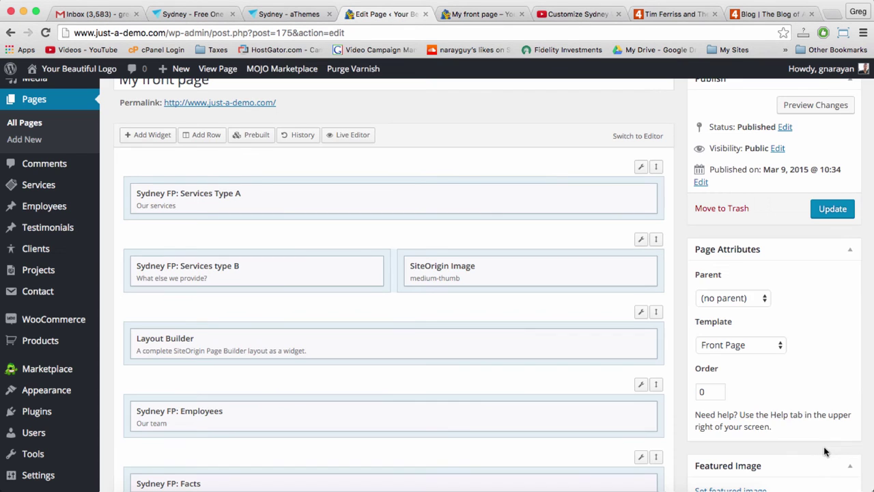
pyautogui.hotkey('ctrl', 'Tab')
pyautogui.press('super+r')
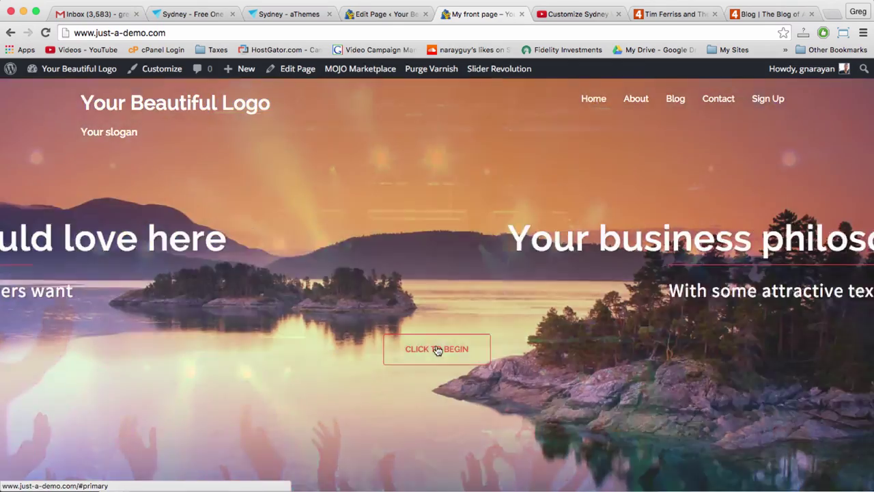
# Test that Click to Begin, See Some More Services and See Some Facts jump to their sections
pyautogui.click(437, 350)
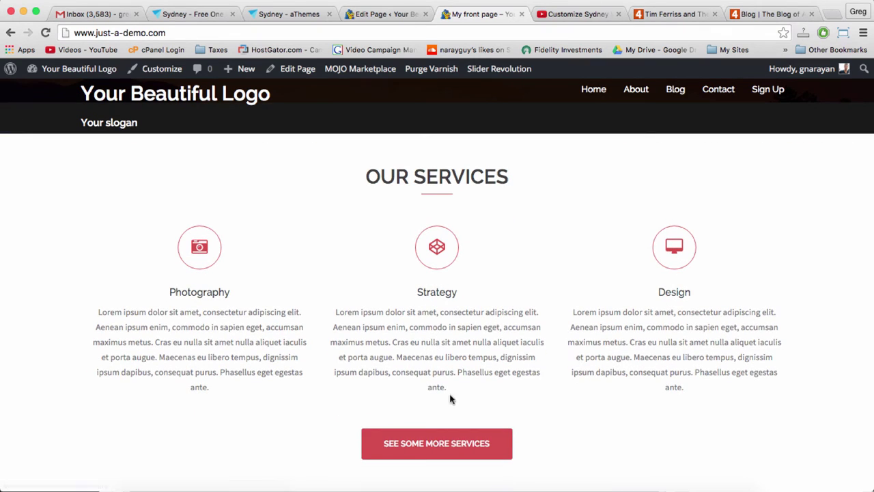
pyautogui.click(426, 444)
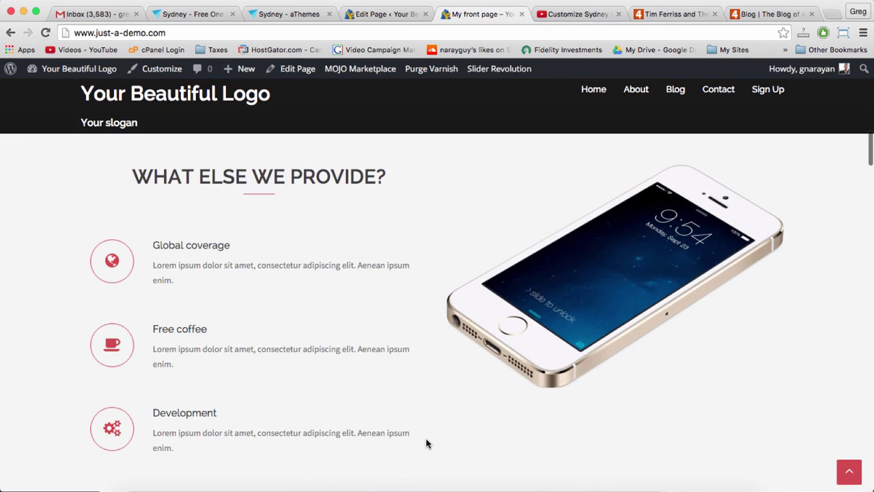
pyautogui.scroll(-5, 425, 444)
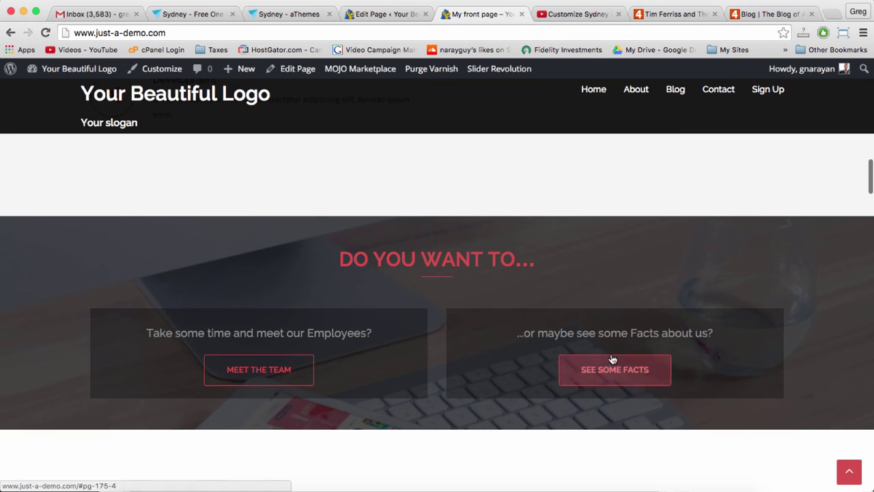
pyautogui.click(626, 367)
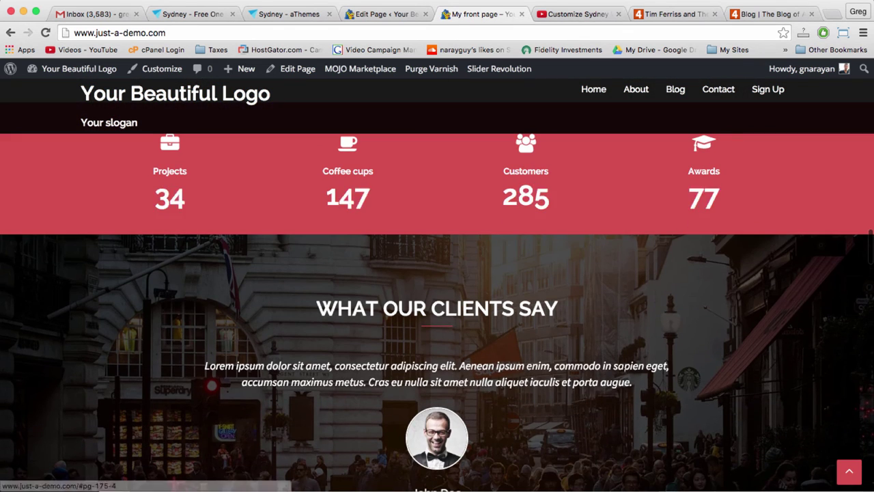
pyautogui.scroll(10, 724, 410)
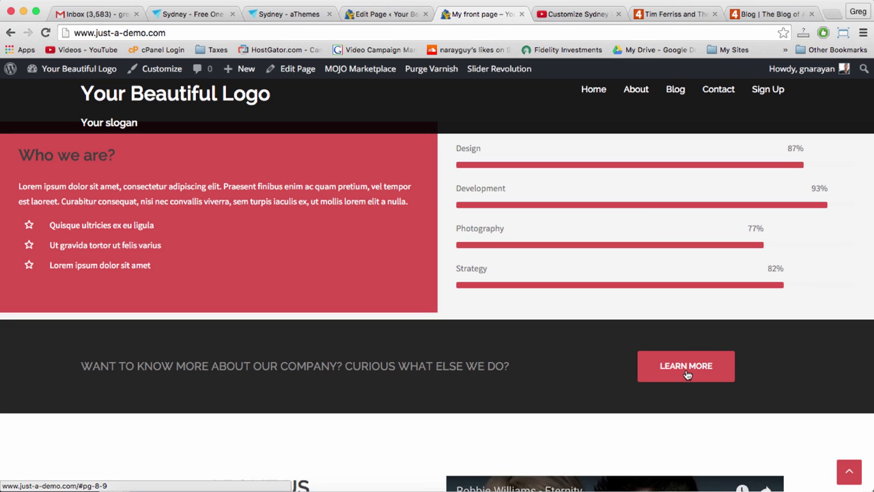
# Return to the page top and scroll down to the What Else We Provide section
pyautogui.click(852, 474)
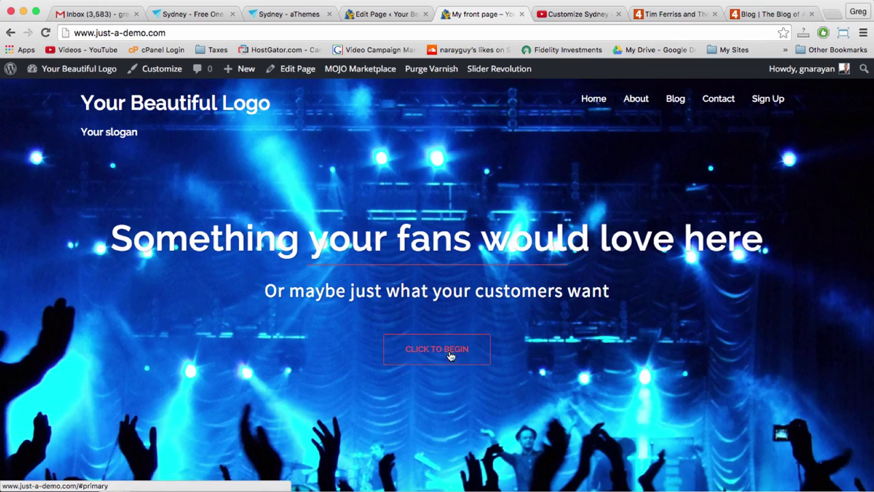
pyautogui.scroll(-2, 449, 355)
pyautogui.scroll(-5, 450, 354)
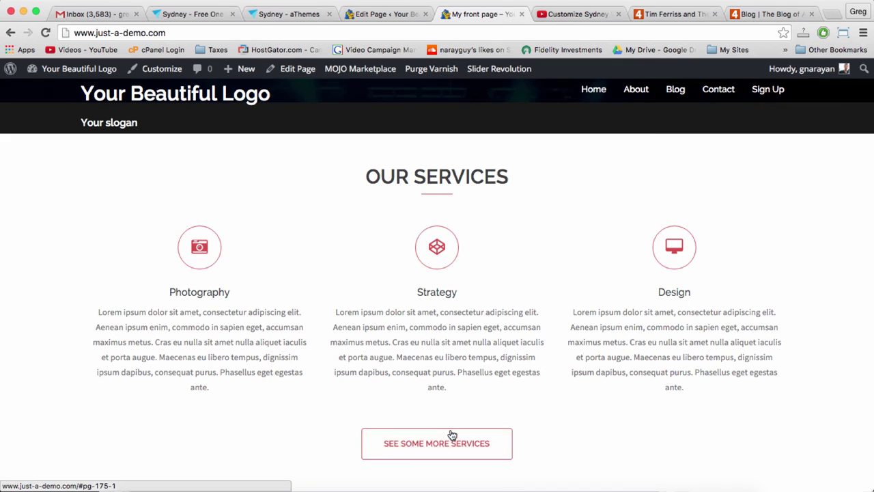
pyautogui.scroll(-2, 450, 430)
pyautogui.scroll(-4, 450, 430)
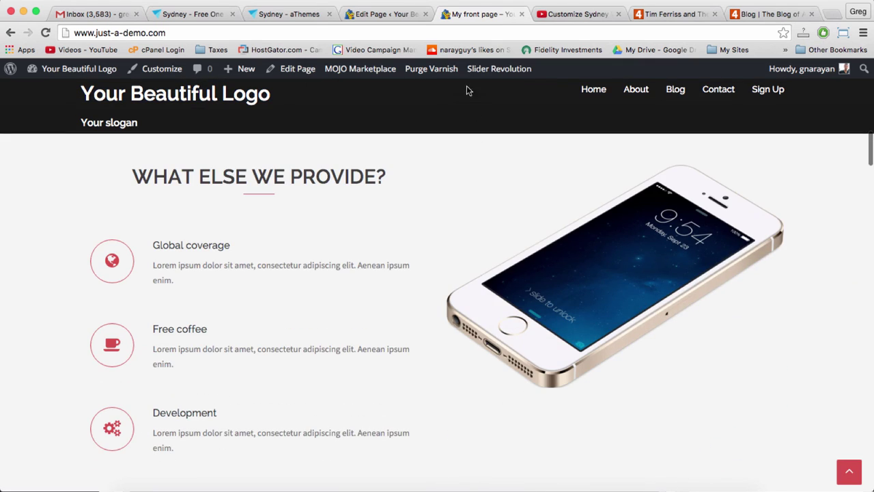